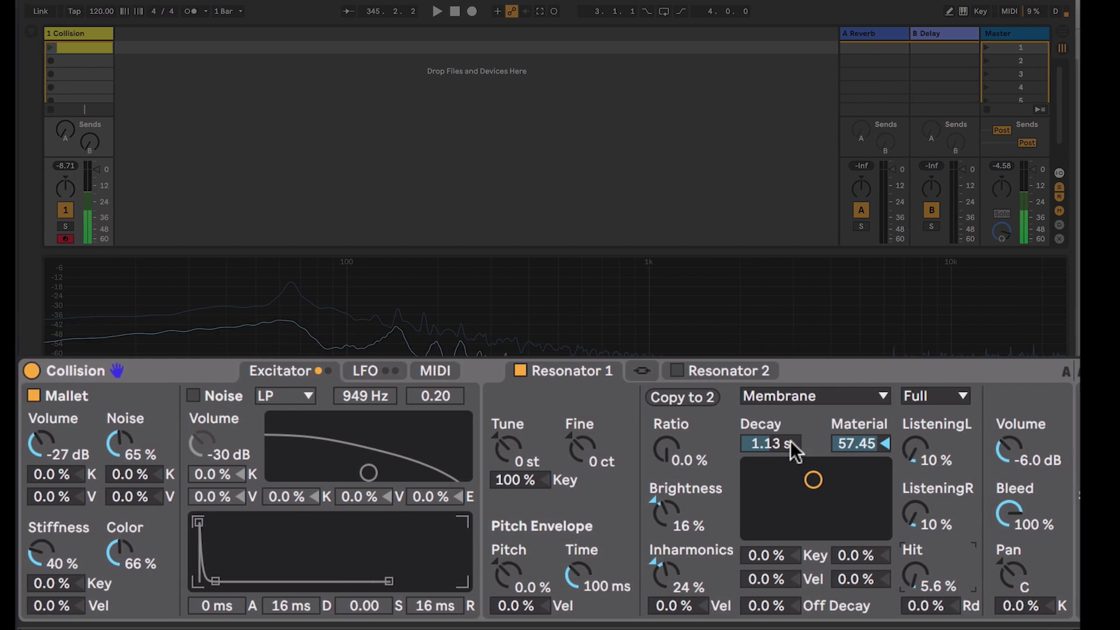
Set Resonator 1's Material to -62.50, Brightness to -45% and Decay to 793 ms in Collision
left_click_drag(854, 446, 854, 545)
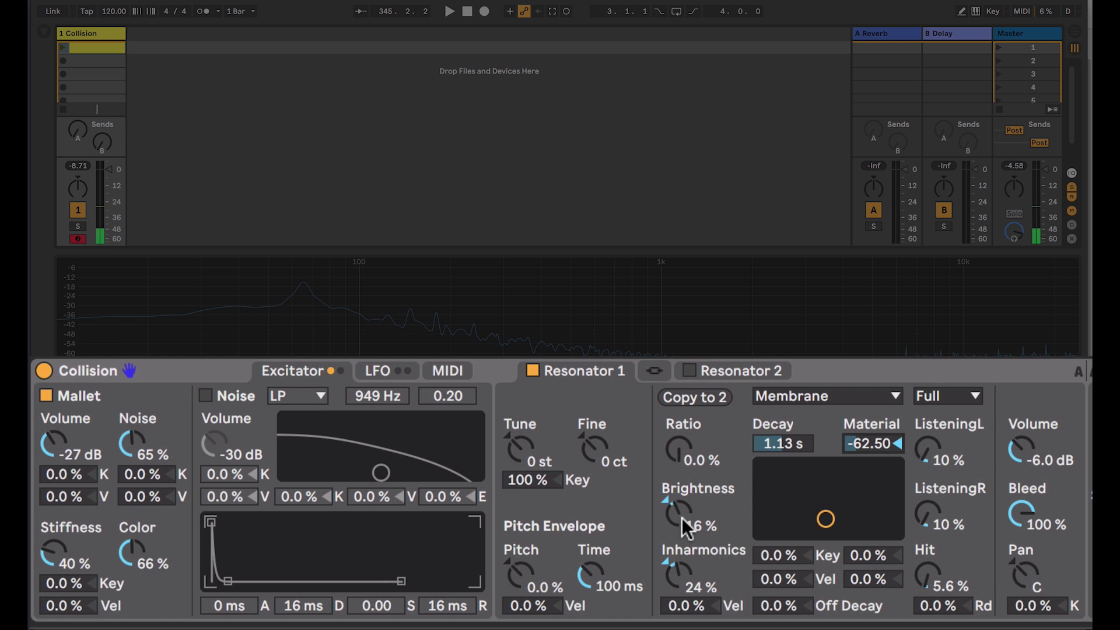
left_click_drag(687, 525, 687, 548)
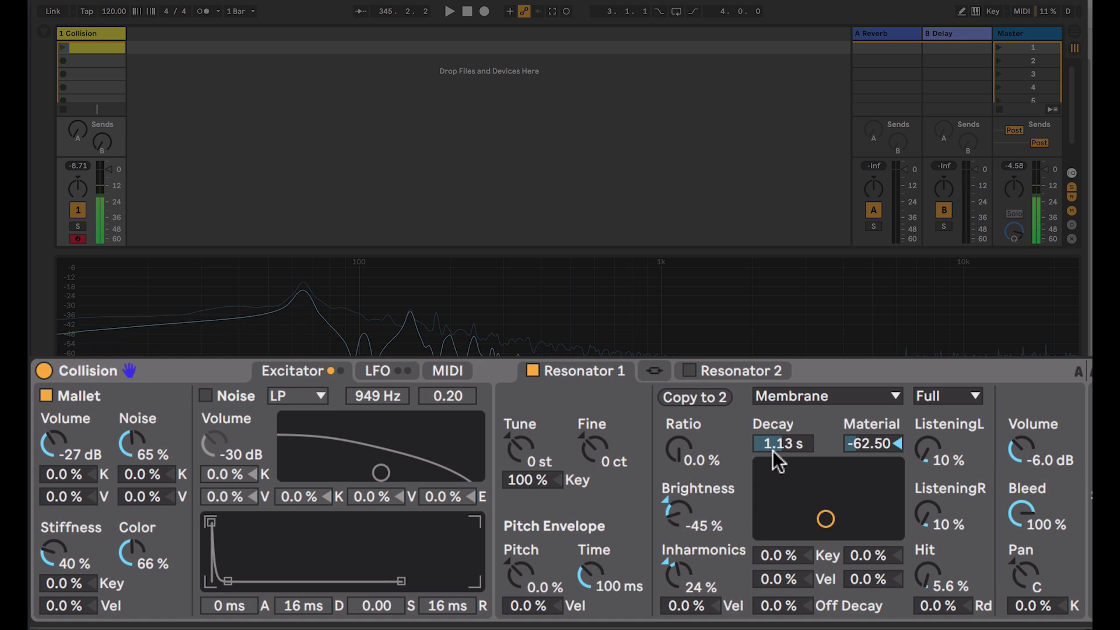
mouse_move(779, 439)
left_mouse_down()
mouse_move(780, 458)
mouse_move(779, 447)
left_mouse_up()
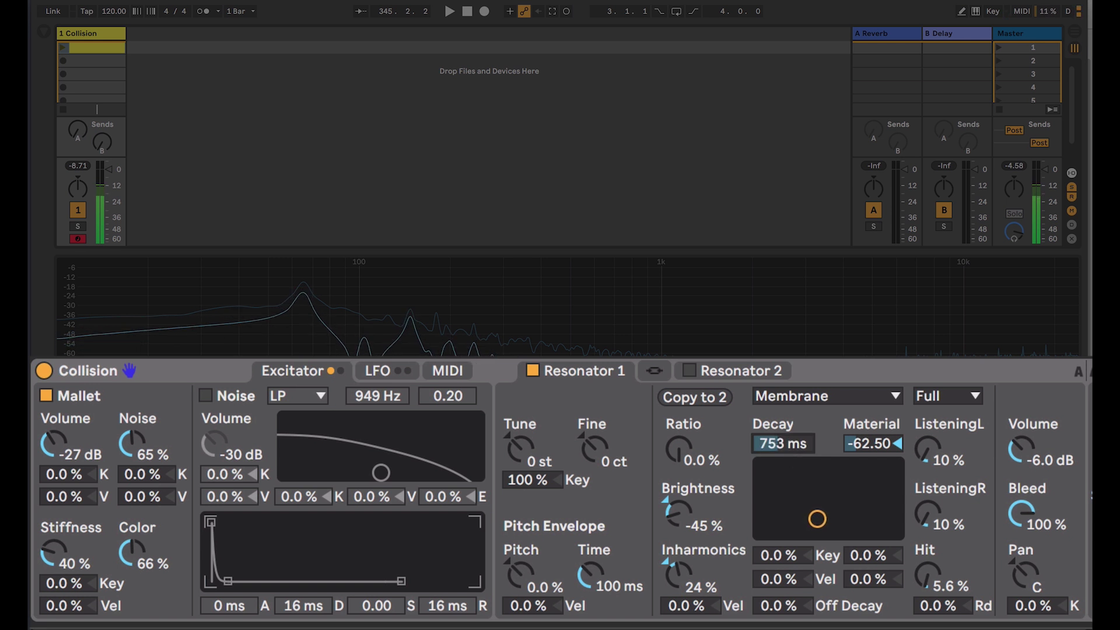
left_click_drag(779, 447, 779, 445)
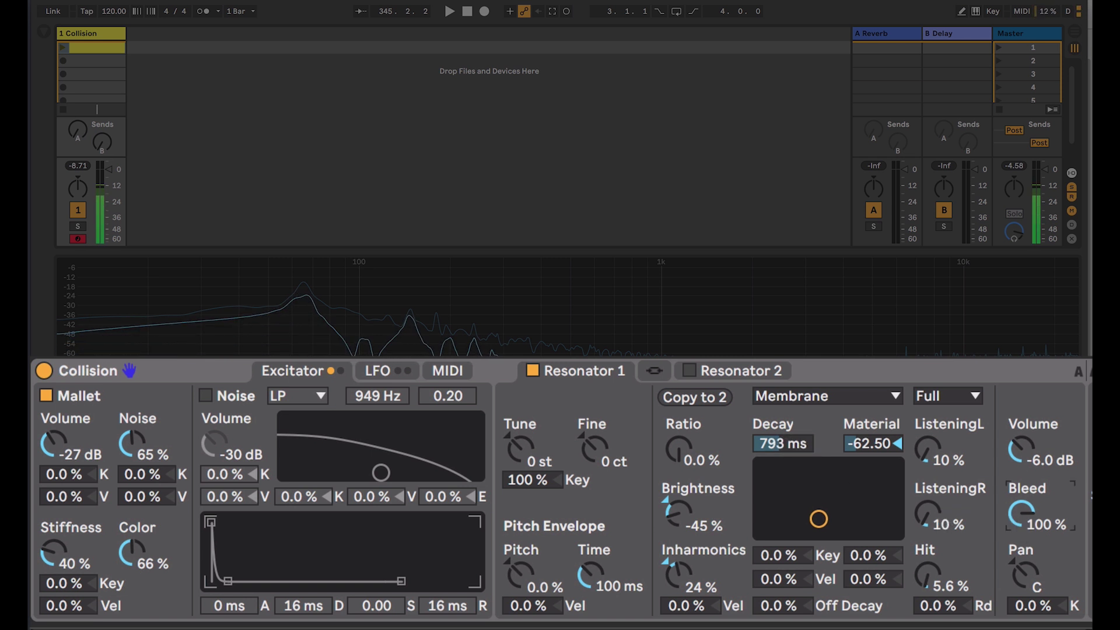
Set Resonator 1's Bleed to 38% and Decay to 368 ms, and the mallet Color to 82%
left_click_drag(1022, 512, 1022, 525)
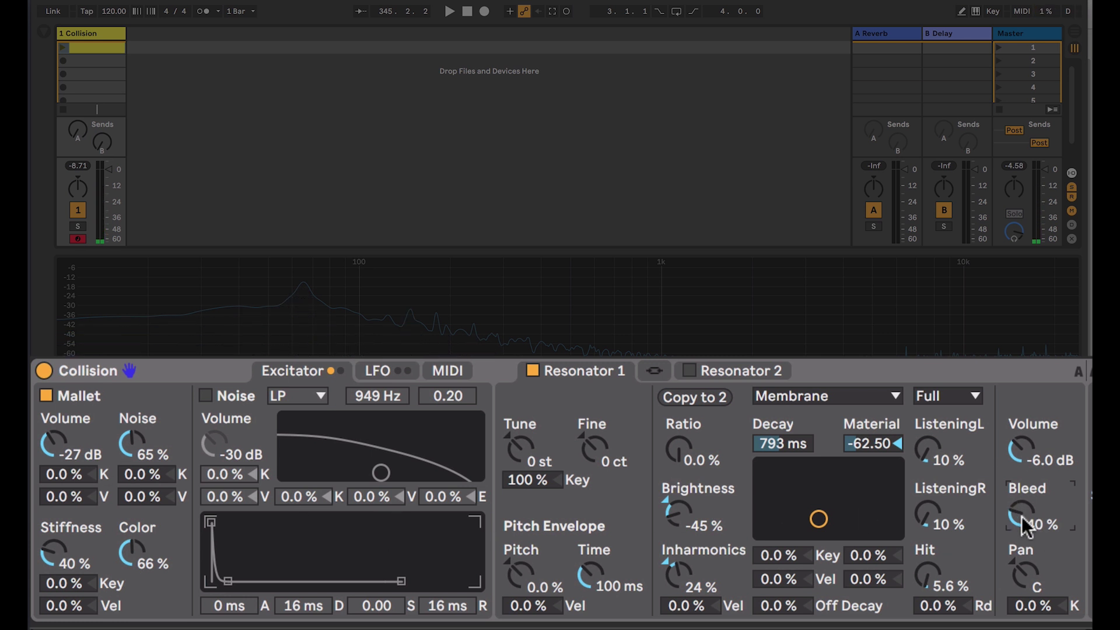
left_click_drag(1021, 515, 1024, 528)
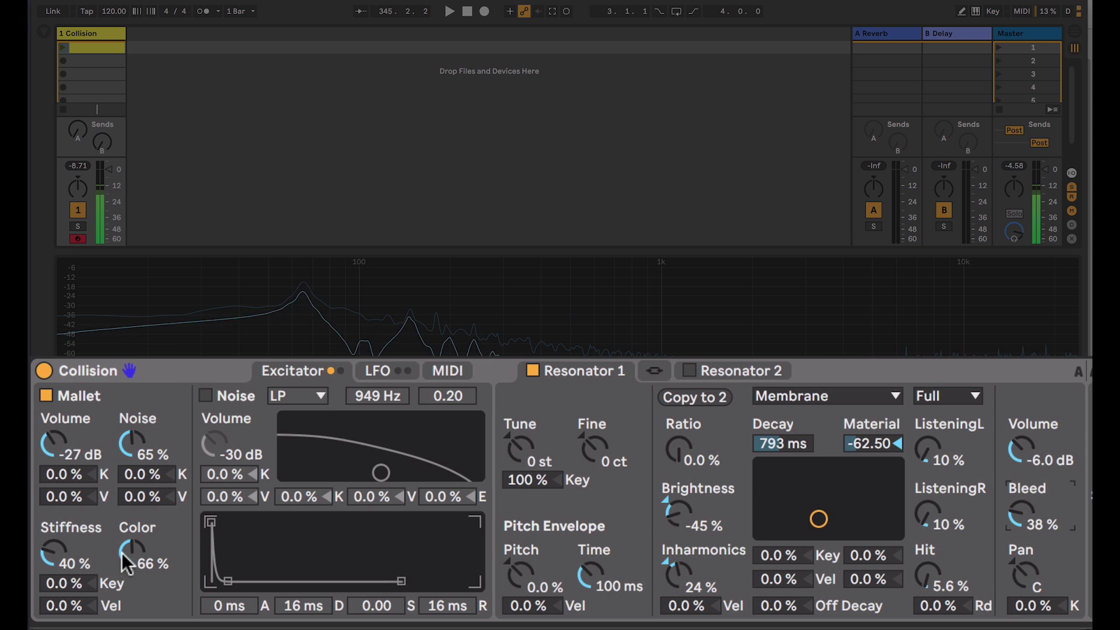
left_click_drag(132, 552, 131, 555)
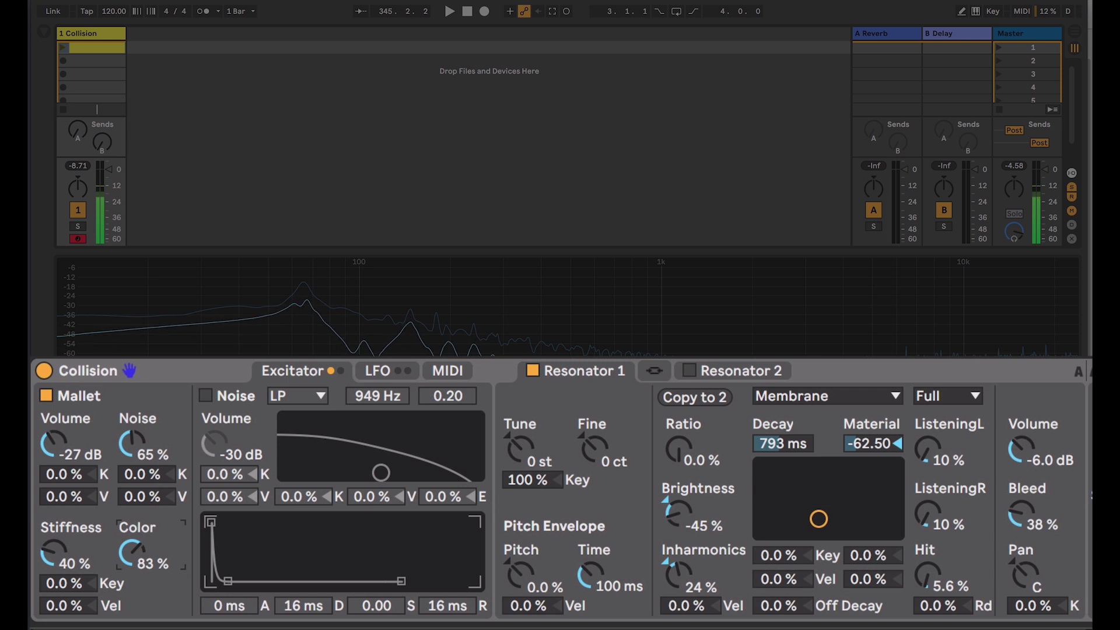
left_click_drag(794, 452, 794, 491)
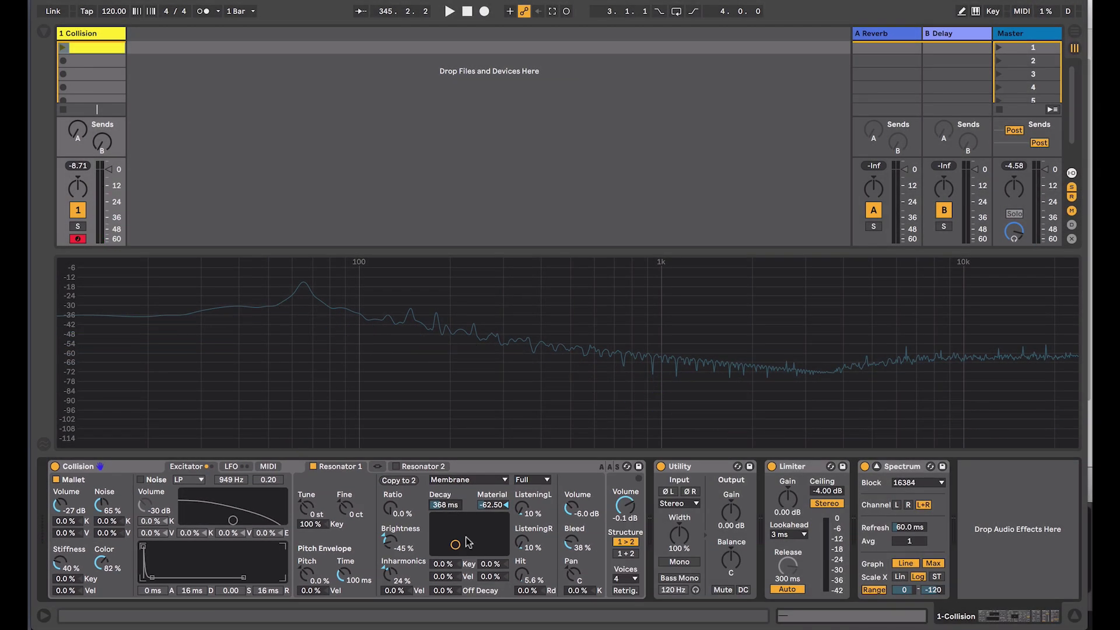
Group the Collision device into an Instrument Rack and show its macro controls and chain list
left_click(139, 473)
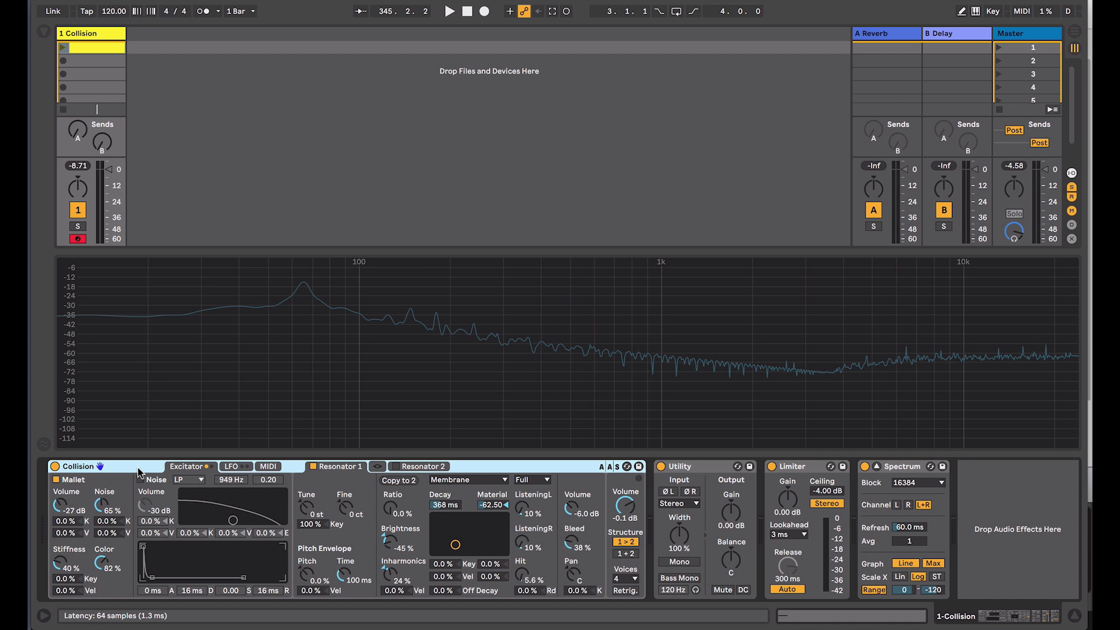
key("ctrl+g")
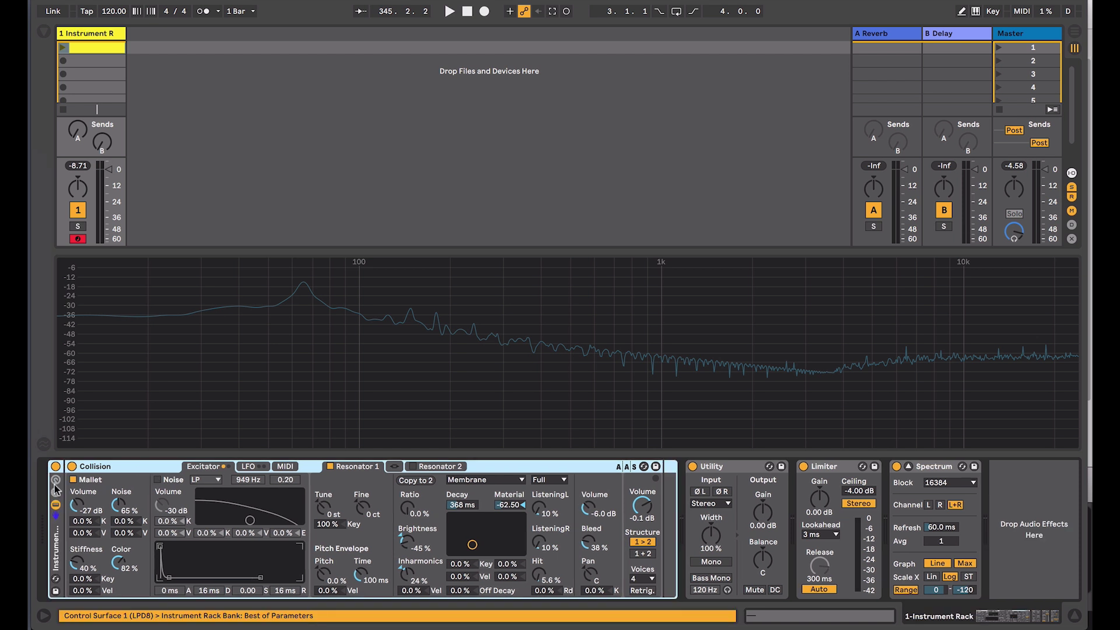
left_click(56, 480)
left_click(56, 493)
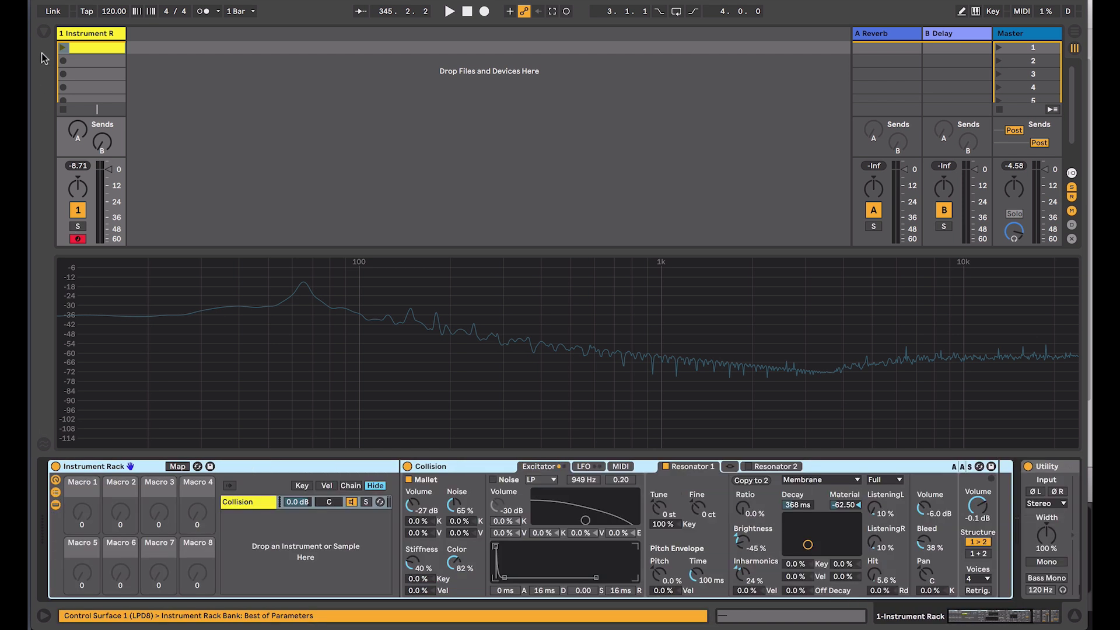
Open the browser and expand the Drum Essentials pack down to the Kick folder of its drum samples
left_click(43, 31)
left_click(73, 337)
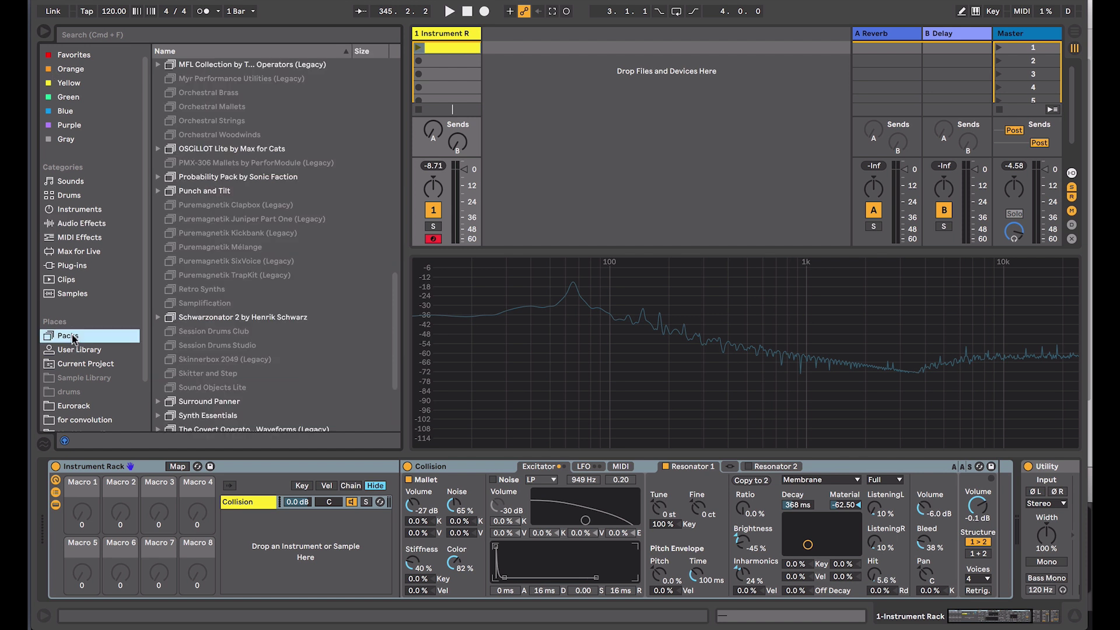
left_click_drag(395, 291, 388, 158)
left_click(155, 210)
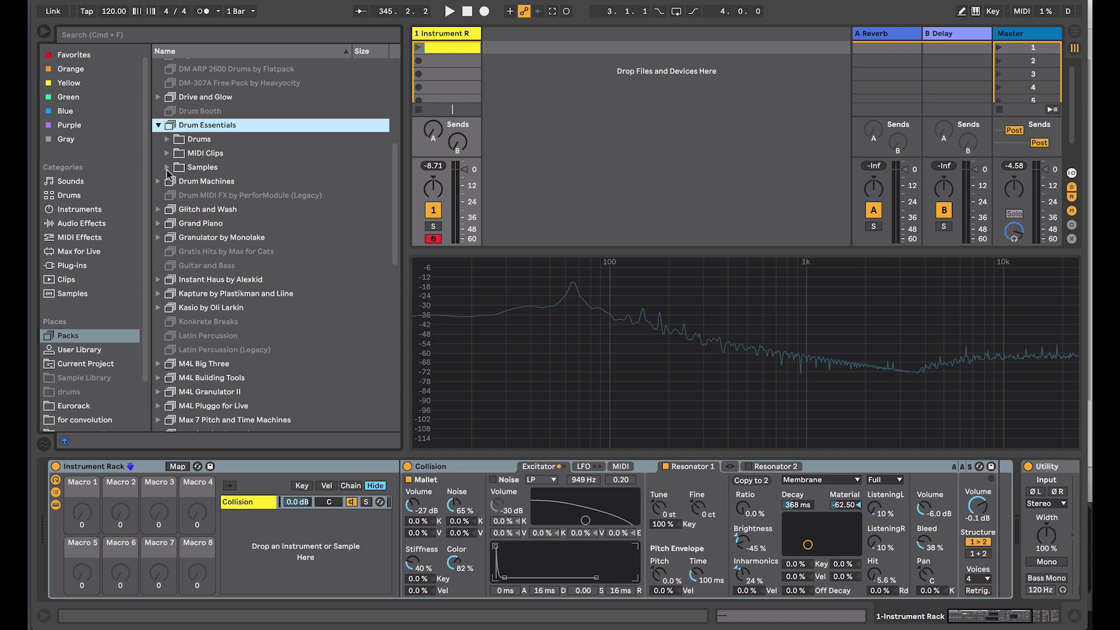
left_click(168, 167)
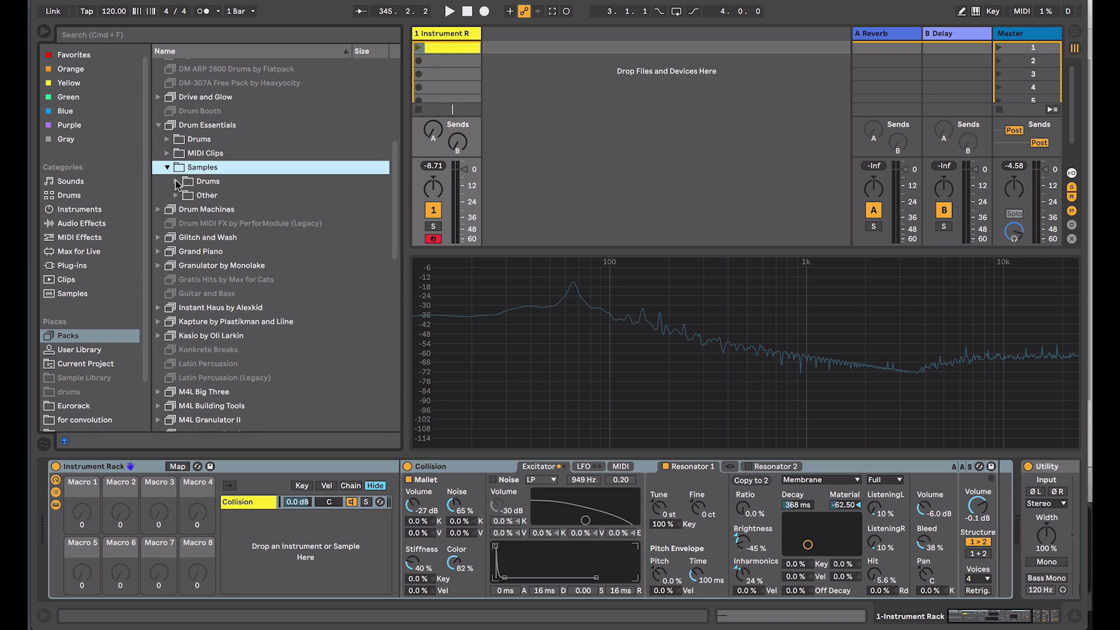
left_click(176, 182)
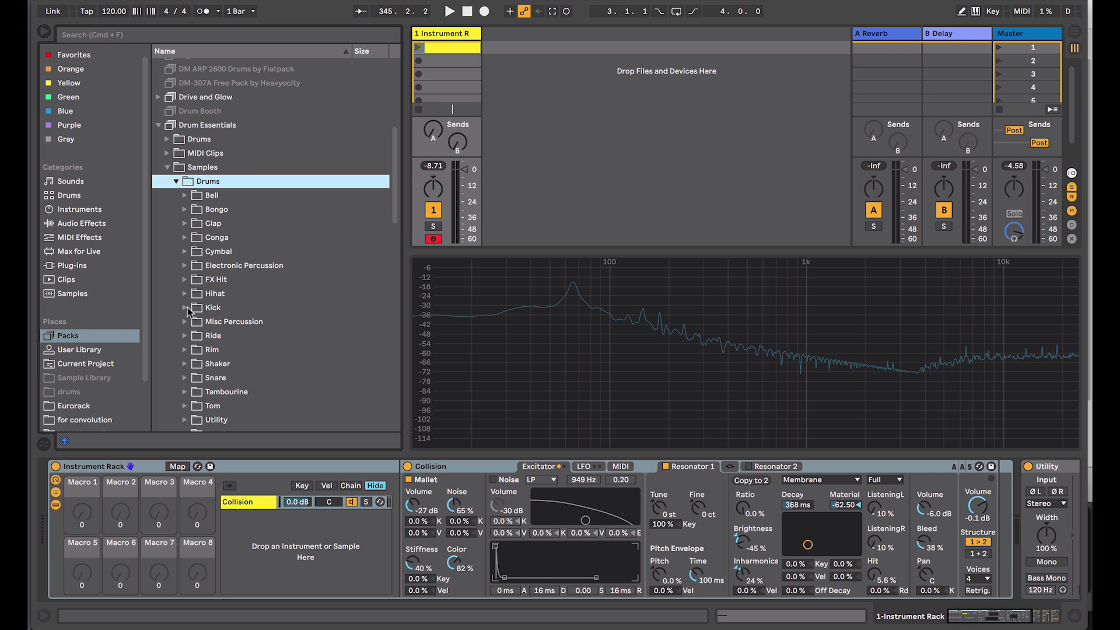
left_click(185, 308)
Audition several kick samples and add Kick 808 Tone 5 Long 3.aif as a new chain in the Instrument Rack
left_click(219, 336)
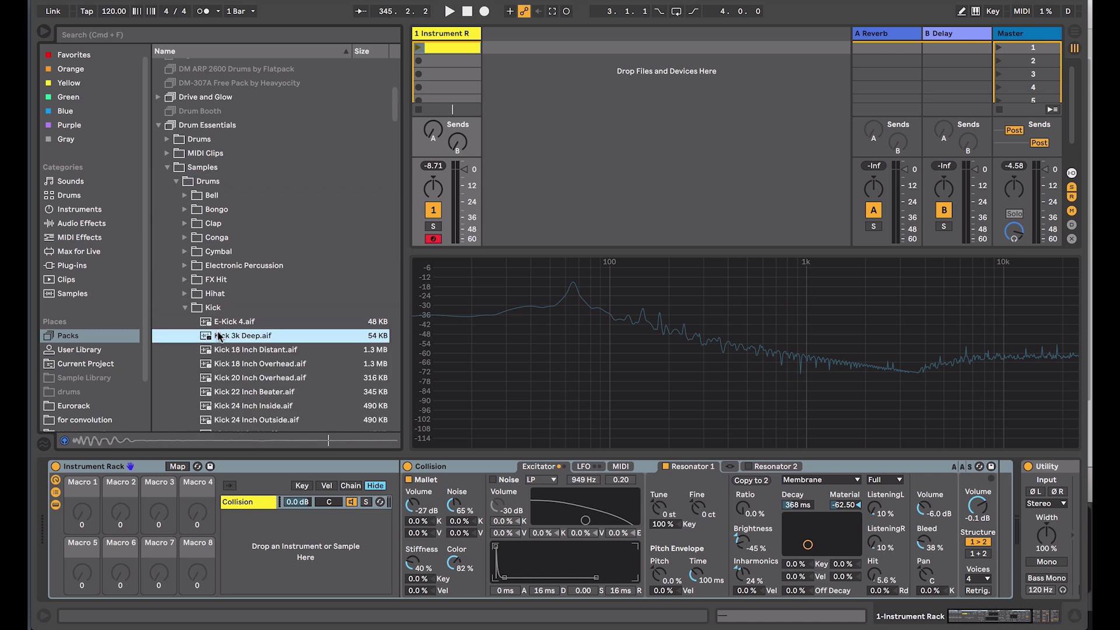
left_click(223, 350)
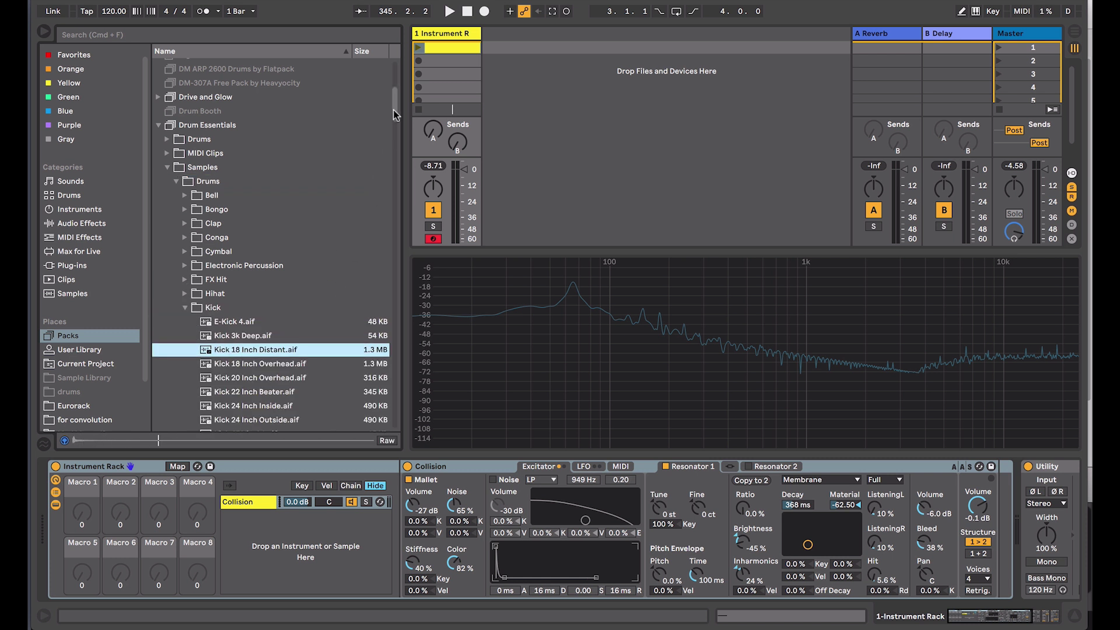
scroll(237, 271, "down", 10)
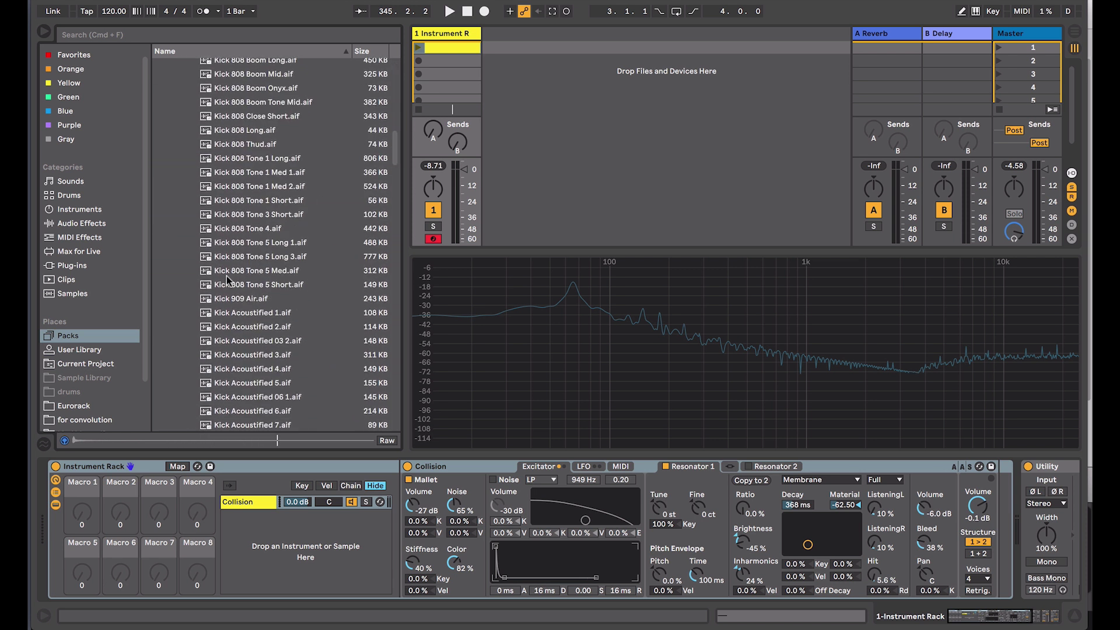
left_click(227, 260)
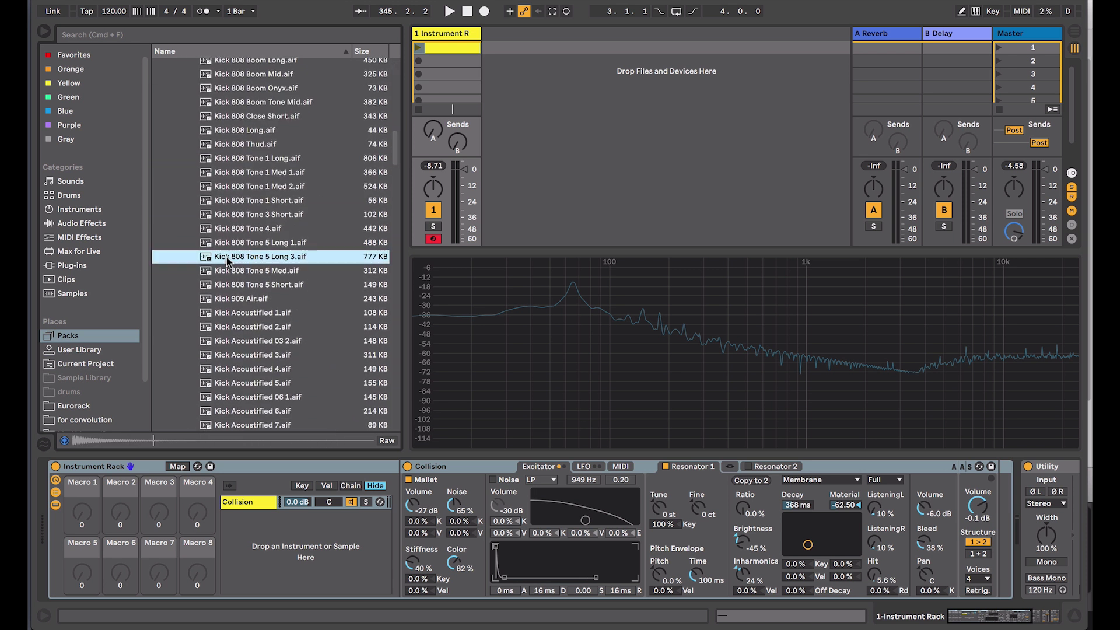
left_click_drag(227, 260, 286, 559)
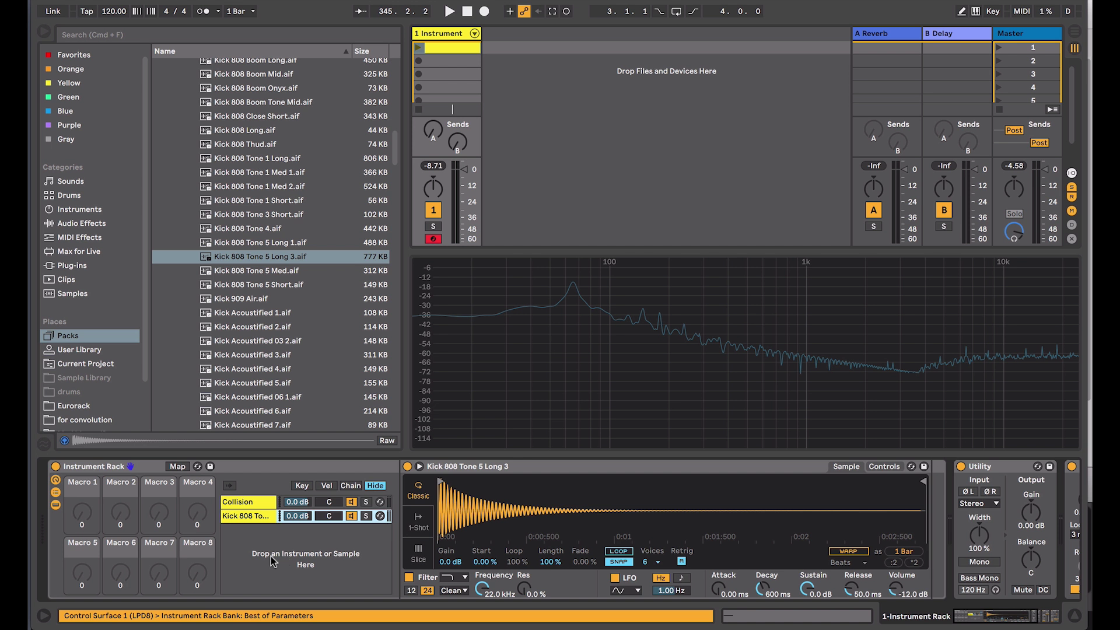
Mute the Collision chain and select the Kick 808 chain to hear it alone
right_click(501, 468)
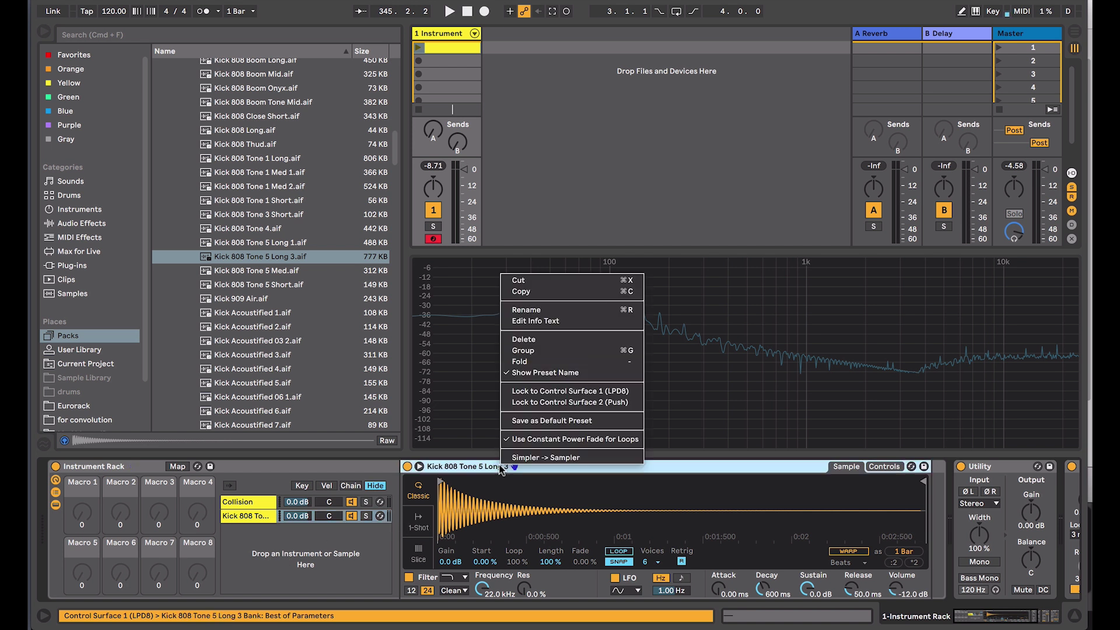
left_click(468, 468)
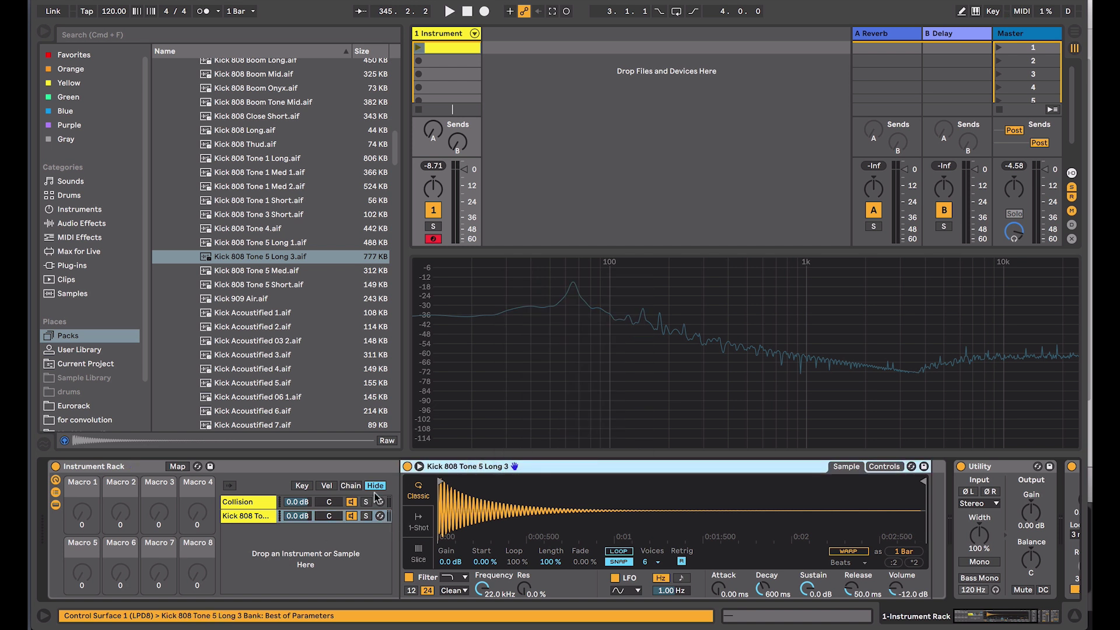
left_click(352, 503)
left_click(255, 516)
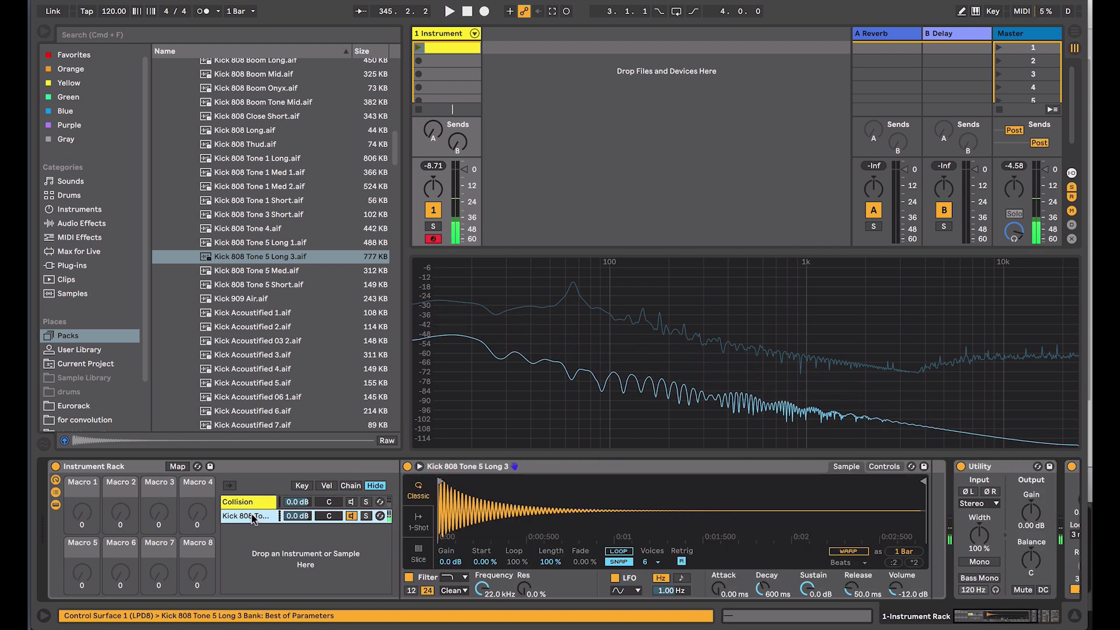
Convert the 808 kick's Simpler to Sampler and set its root key to C1
right_click(507, 469)
left_click(579, 466)
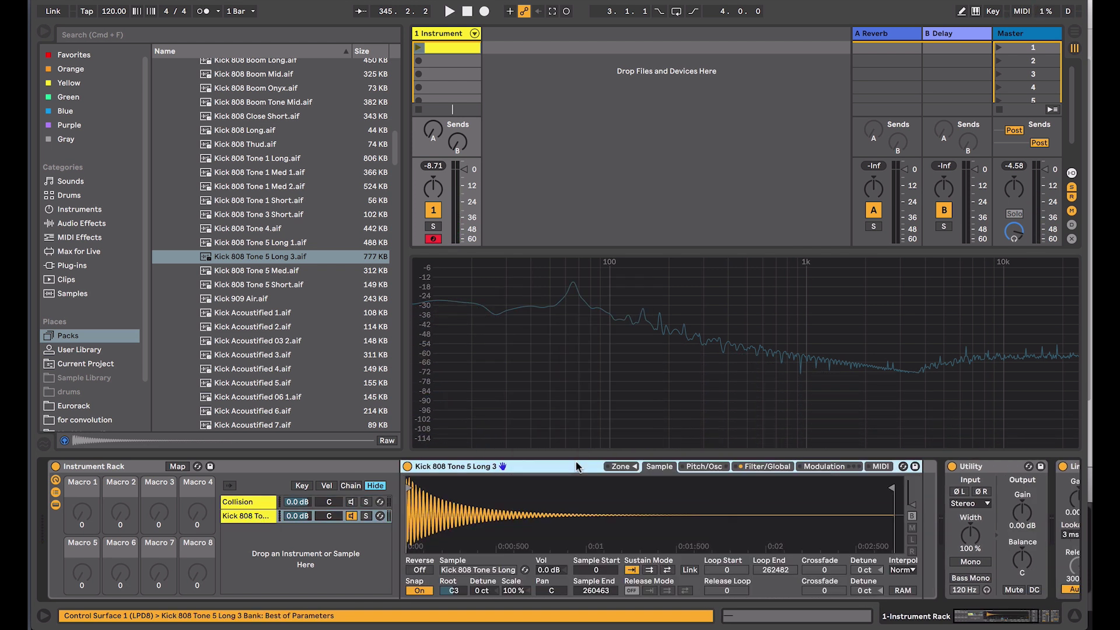
left_click(455, 592)
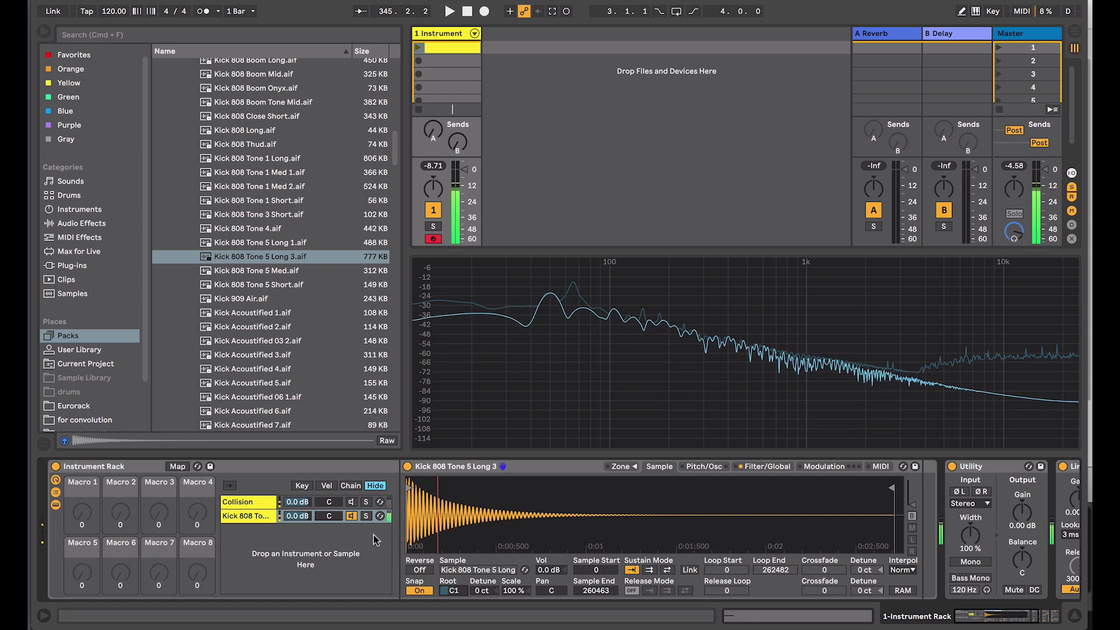
Unmute the Collision chain, balance it at 4.4 dB against -1.2 dB for the Kick 808 chain, and hide the browser
left_click(299, 502)
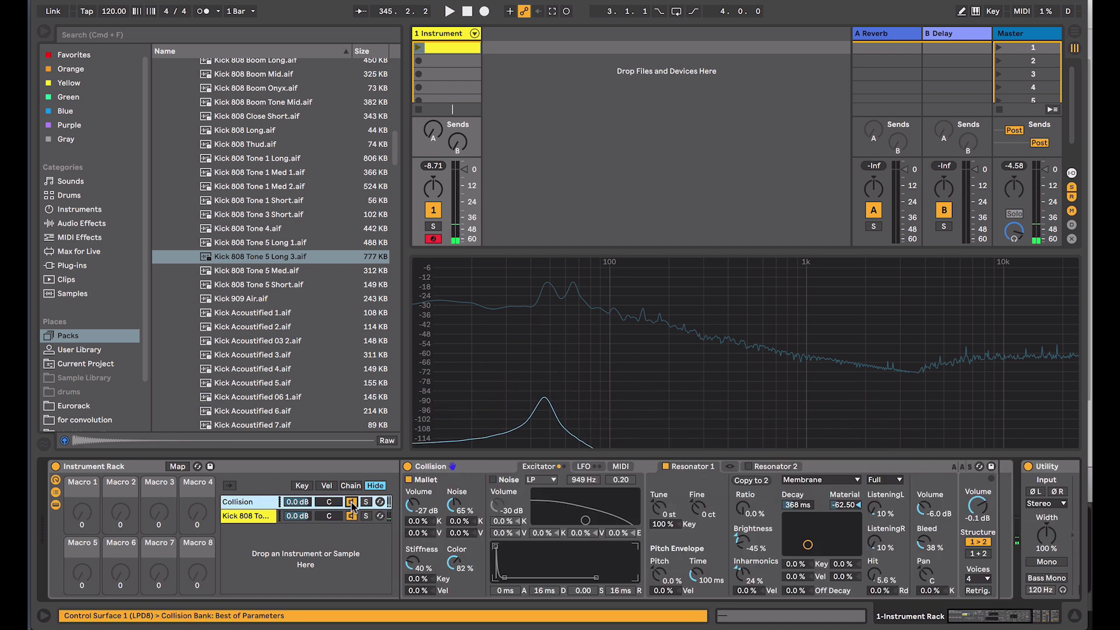
mouse_move(301, 503)
left_mouse_down()
mouse_move(300, 490)
mouse_move(299, 522)
left_mouse_up()
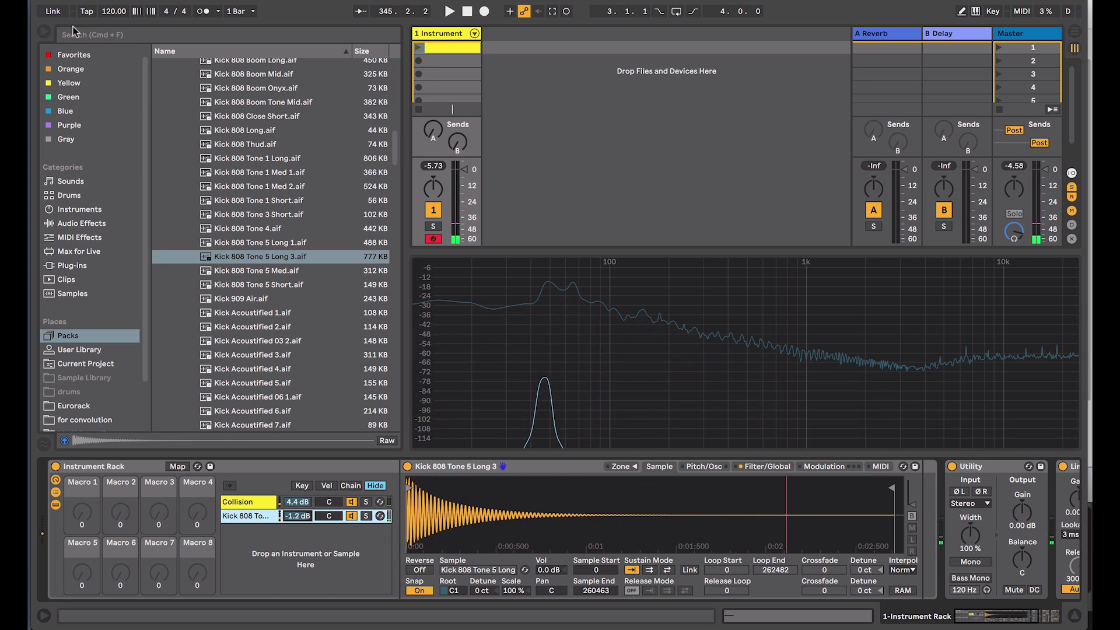
left_click(44, 33)
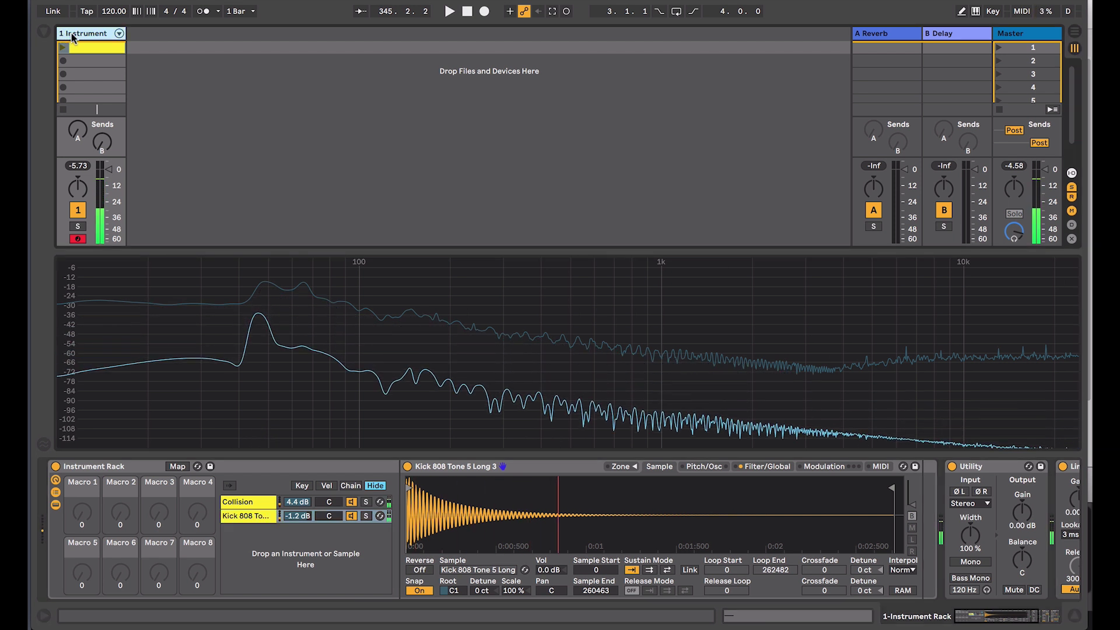
Set Collision's Resonator 1 to a Decay of 545 ms, Material of -40.43 and Tune of +7 st
left_click(248, 503)
left_click_drag(804, 545, 812, 538)
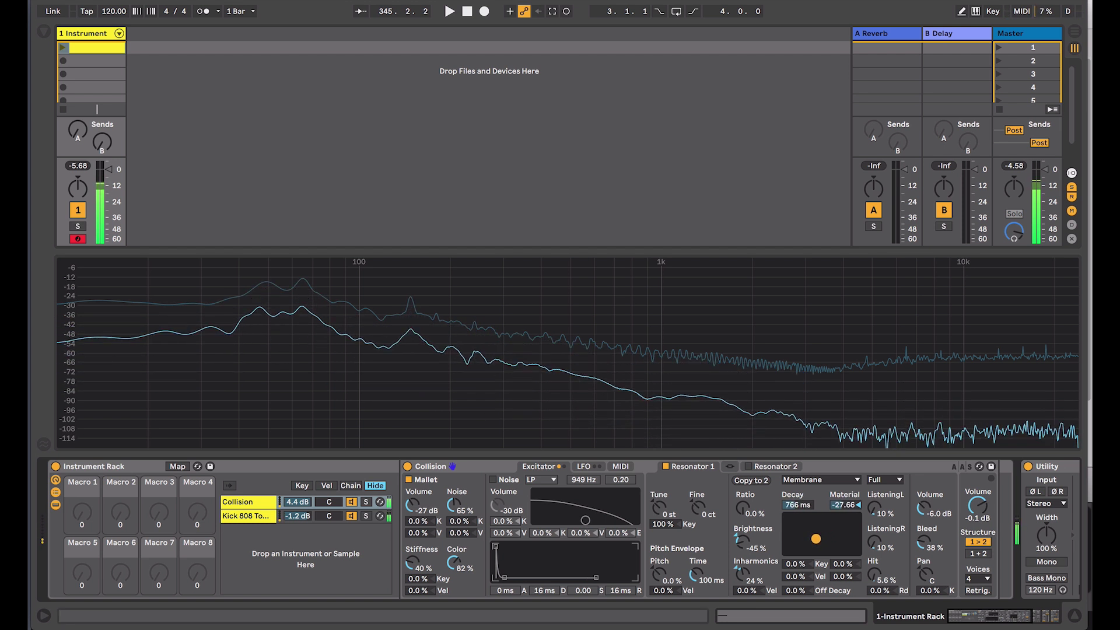
left_click_drag(656, 507, 656, 498)
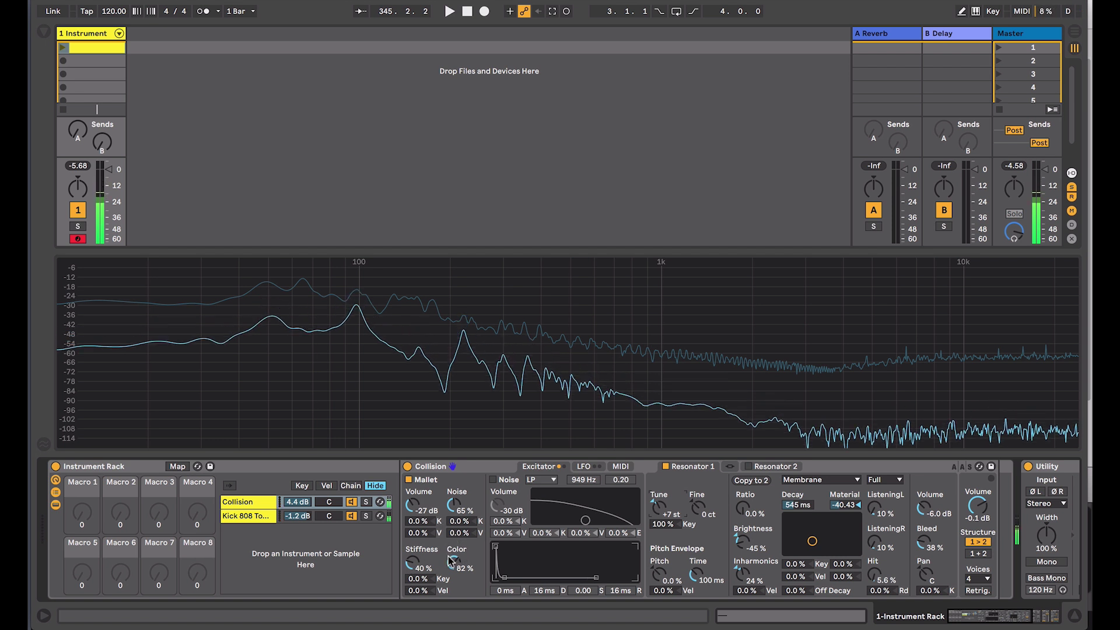
Set Collision's mallet Noise to 51% and Color to 86%, and Resonator 1's Brightness to 59%
left_click_drag(453, 561, 453, 577)
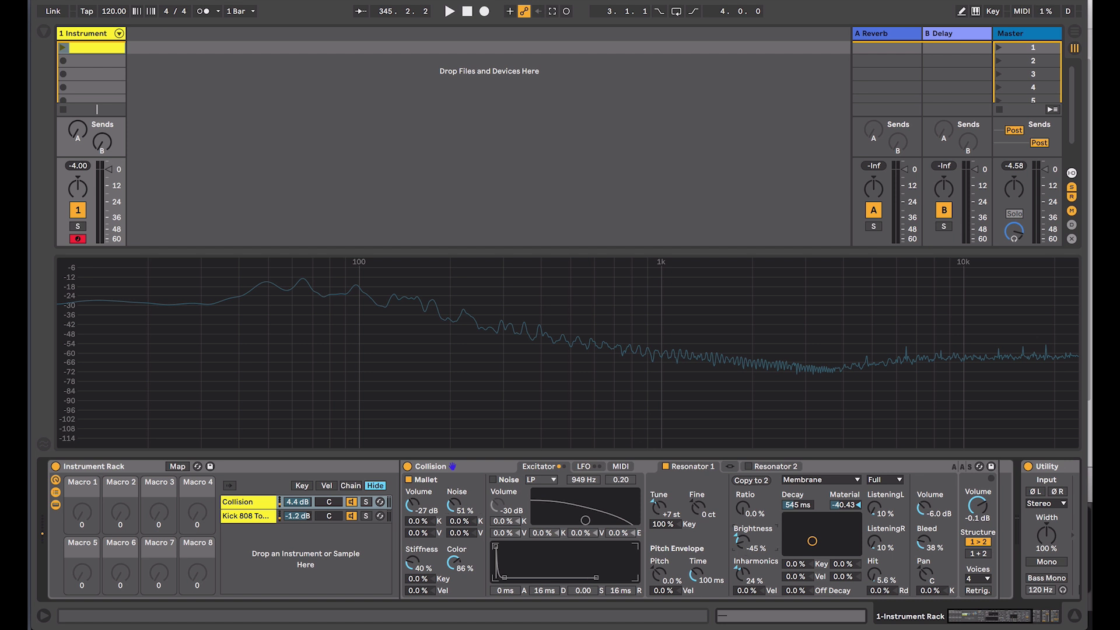
mouse_move(742, 540)
left_mouse_down()
mouse_move(741, 549)
mouse_move(742, 518)
left_mouse_up()
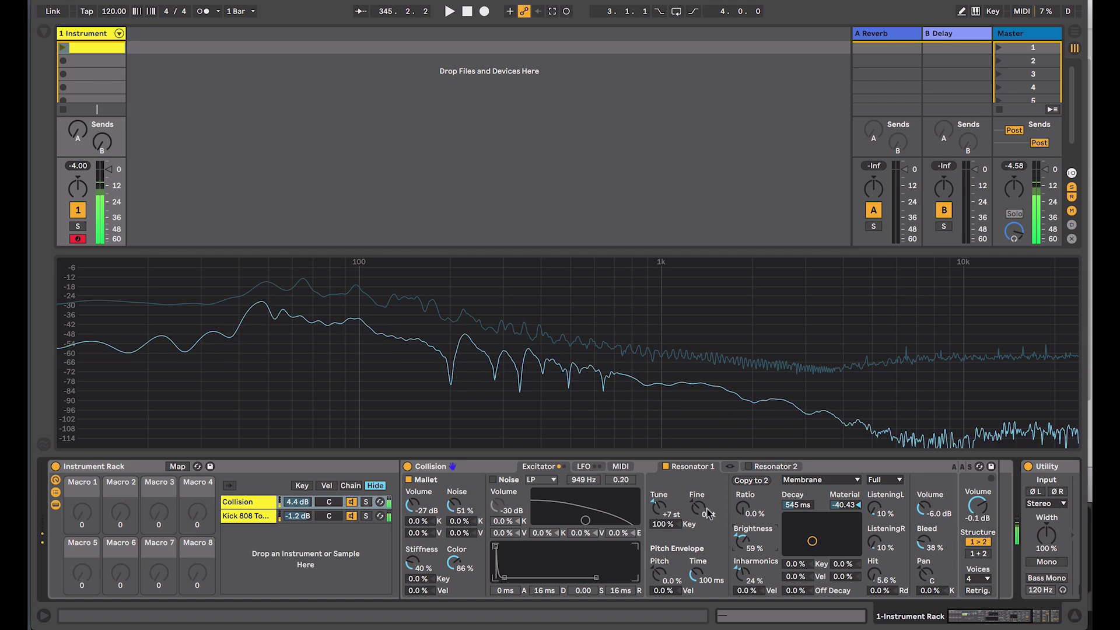
Compare the layered sound with the Collision chain muted and unmuted, and show the Kick 808 chain's Sampler
left_click(348, 502)
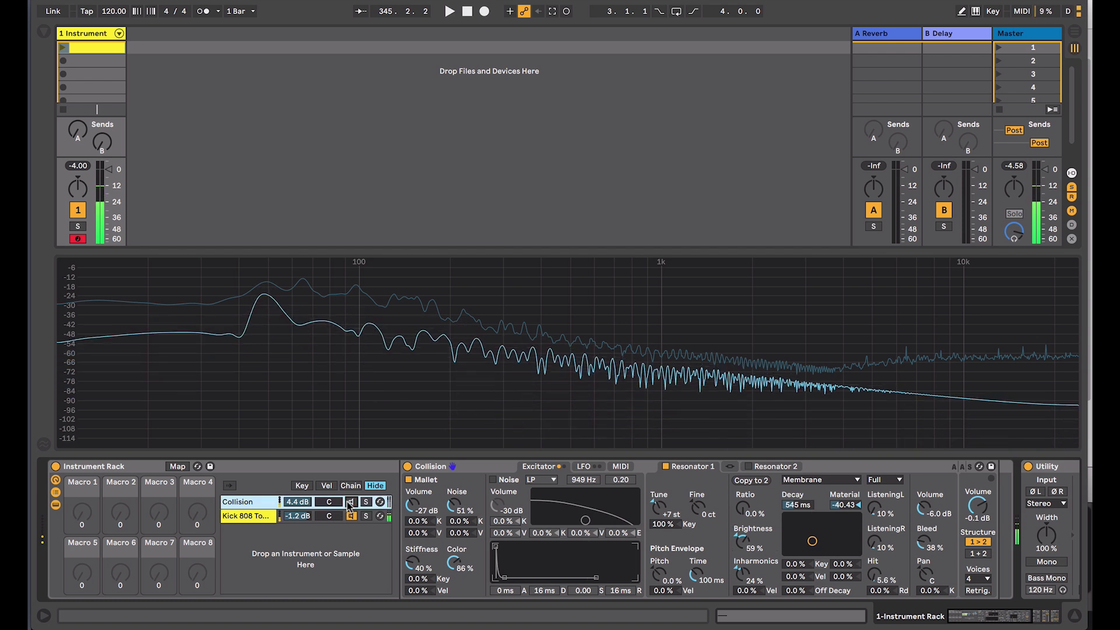
left_click(348, 503)
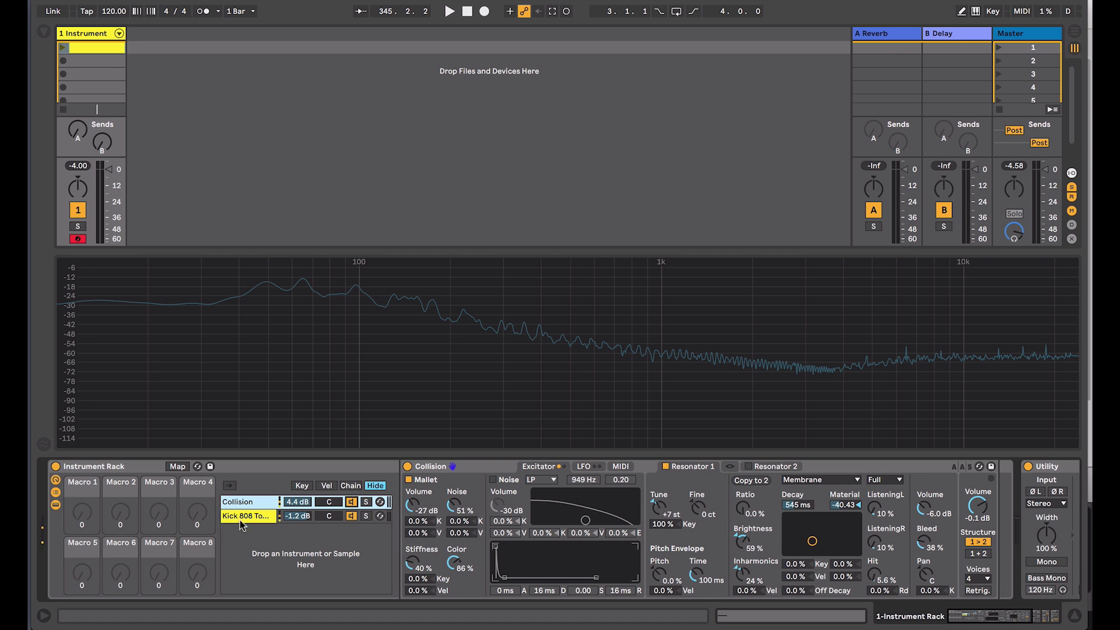
left_click(319, 520)
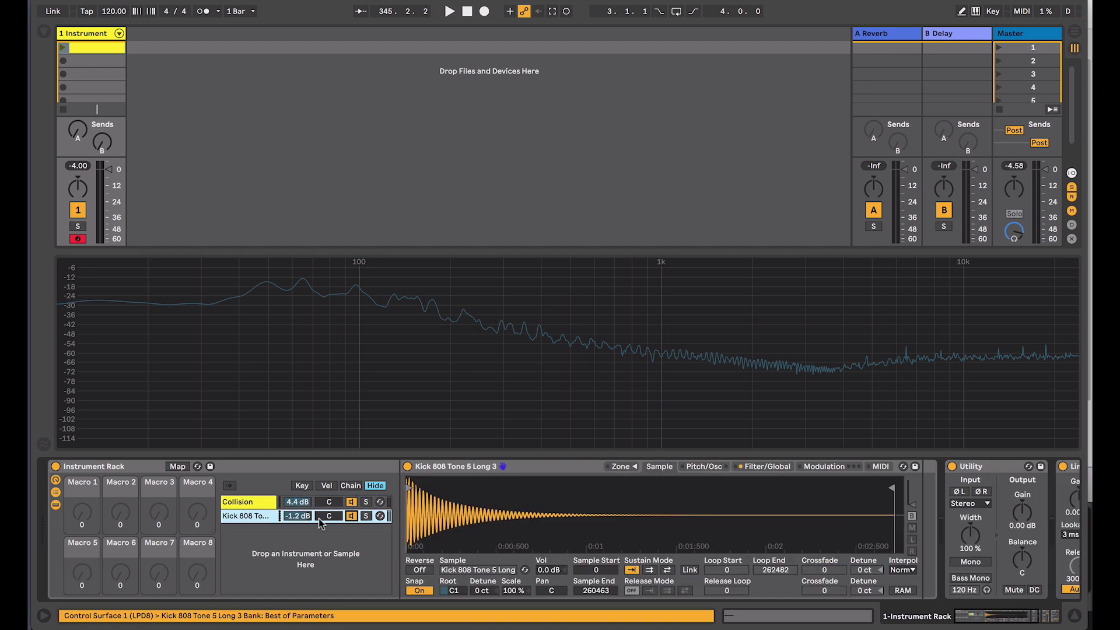
Mute the Kick 808 chain and switch Collision's Resonator 1 to Marimba with a Decay of 624 ms and Material of -10.64
left_click(351, 517)
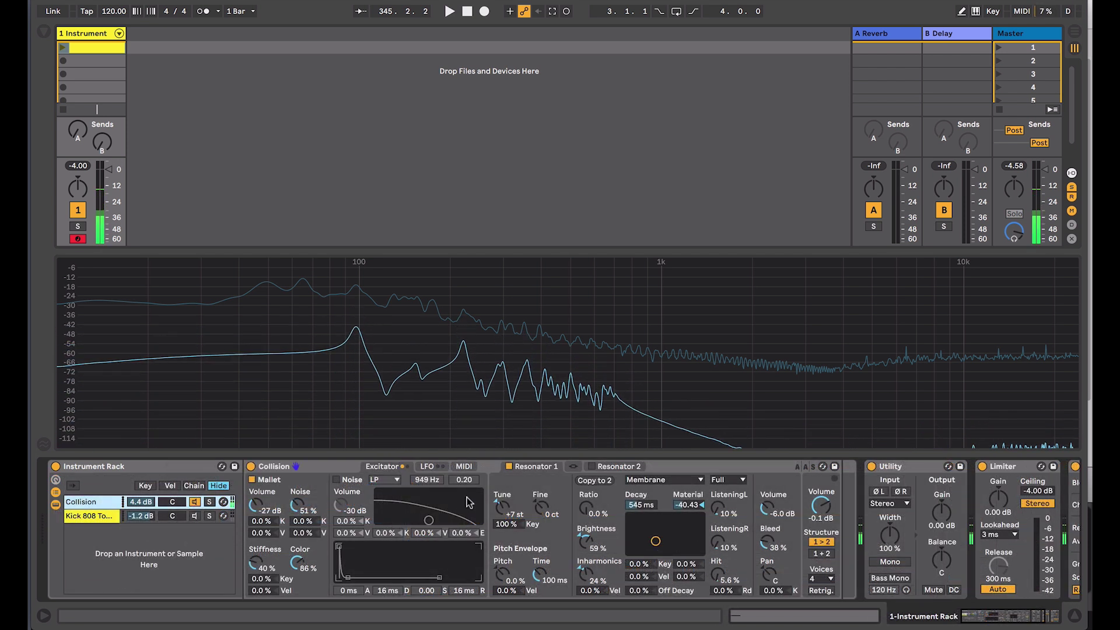
left_click(659, 480)
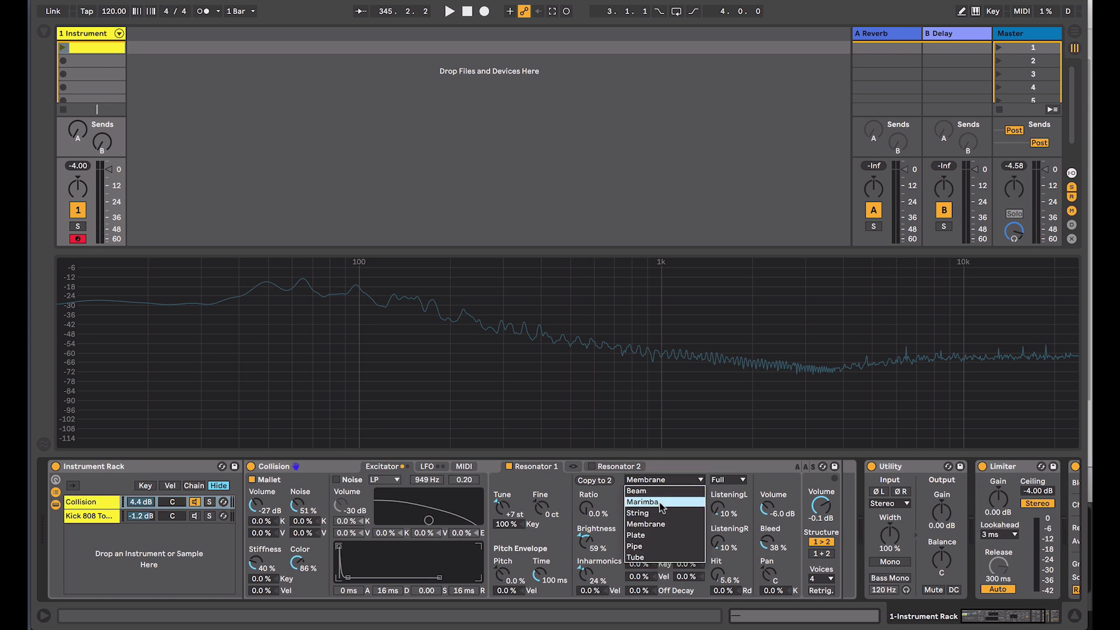
left_click(660, 503)
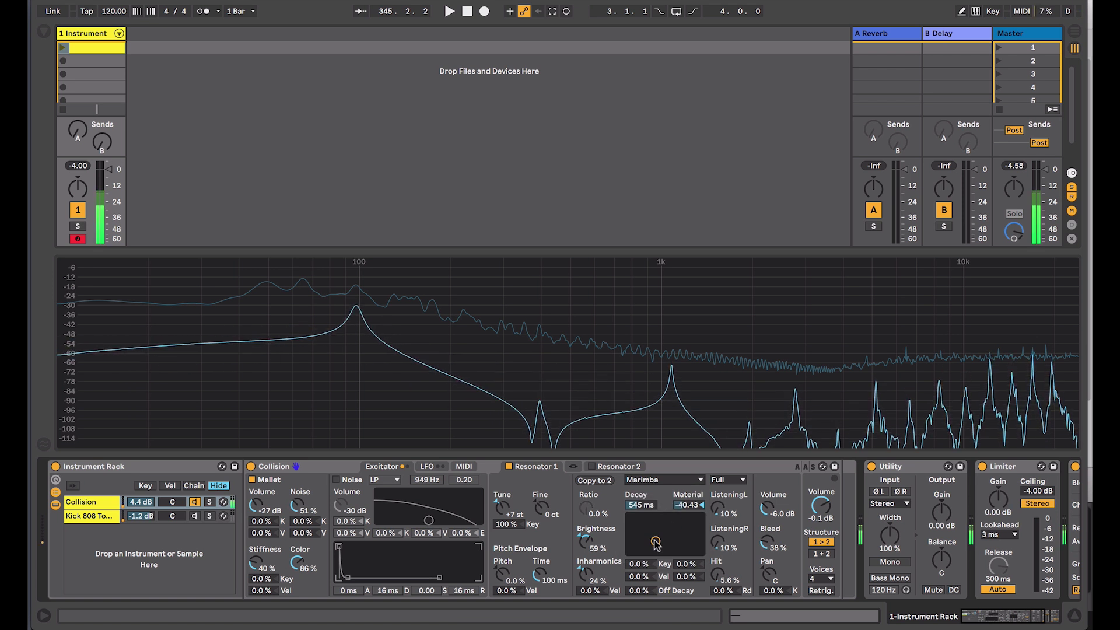
left_click_drag(657, 544, 658, 539)
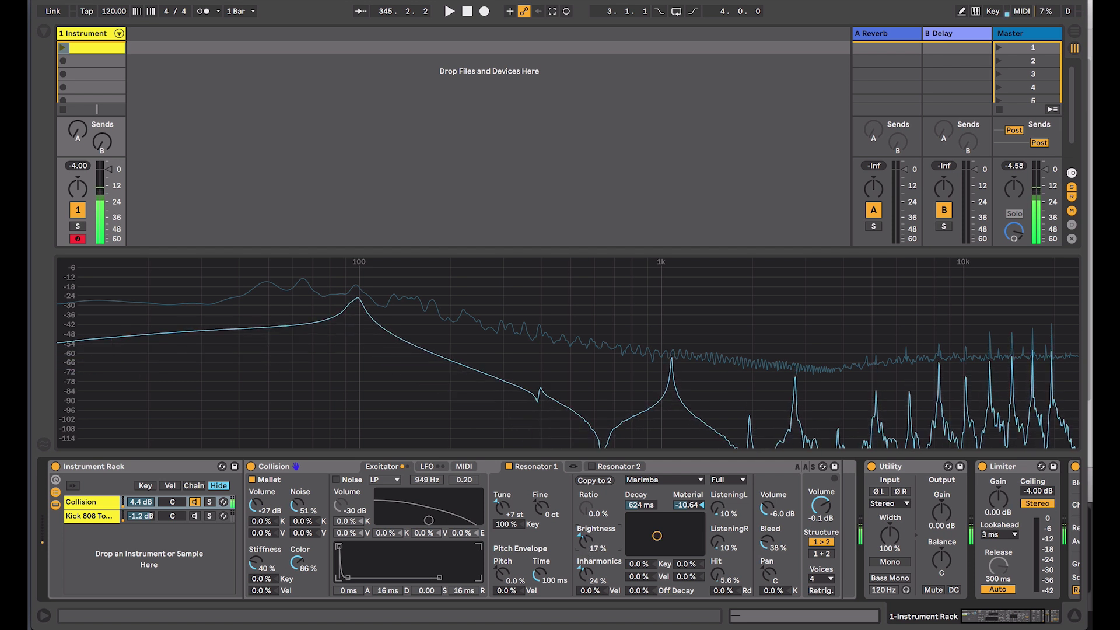
Set Resonator 1's Brightness to -24%, Inharmonics to -71% and Tune to -2 st
left_click_drag(585, 541, 585, 555)
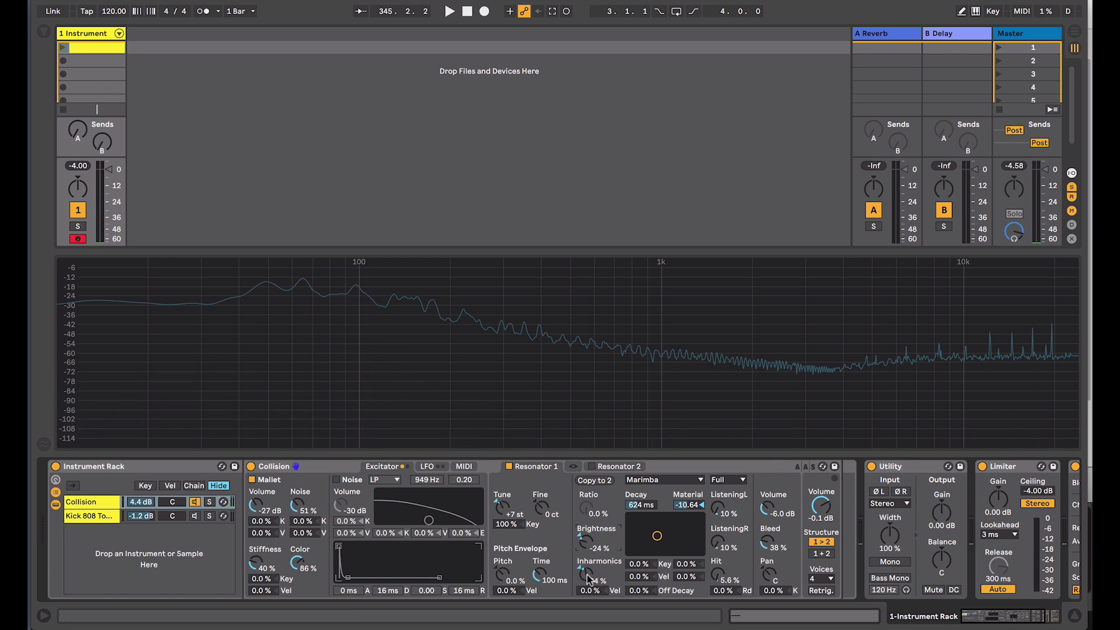
left_click_drag(587, 575, 587, 575)
left_click_drag(585, 574, 585, 604)
left_click_drag(502, 508, 502, 515)
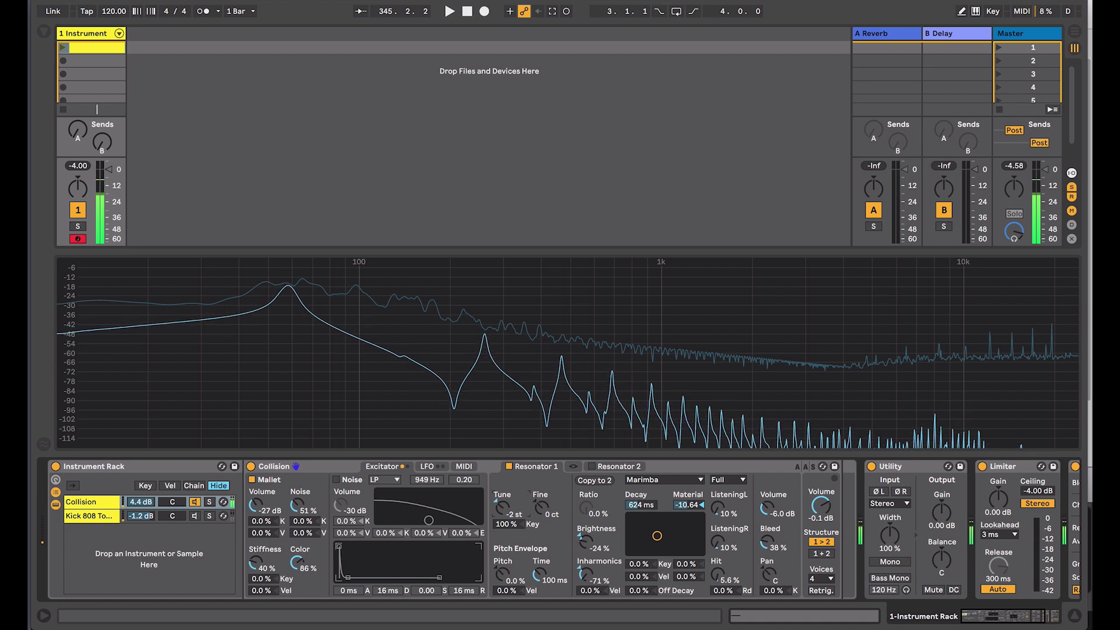
Set Resonator 1's Pitch Envelope to a Pitch of 37% and Time of 125 ms, with a Decay of 973 ms
mouse_move(307, 313)
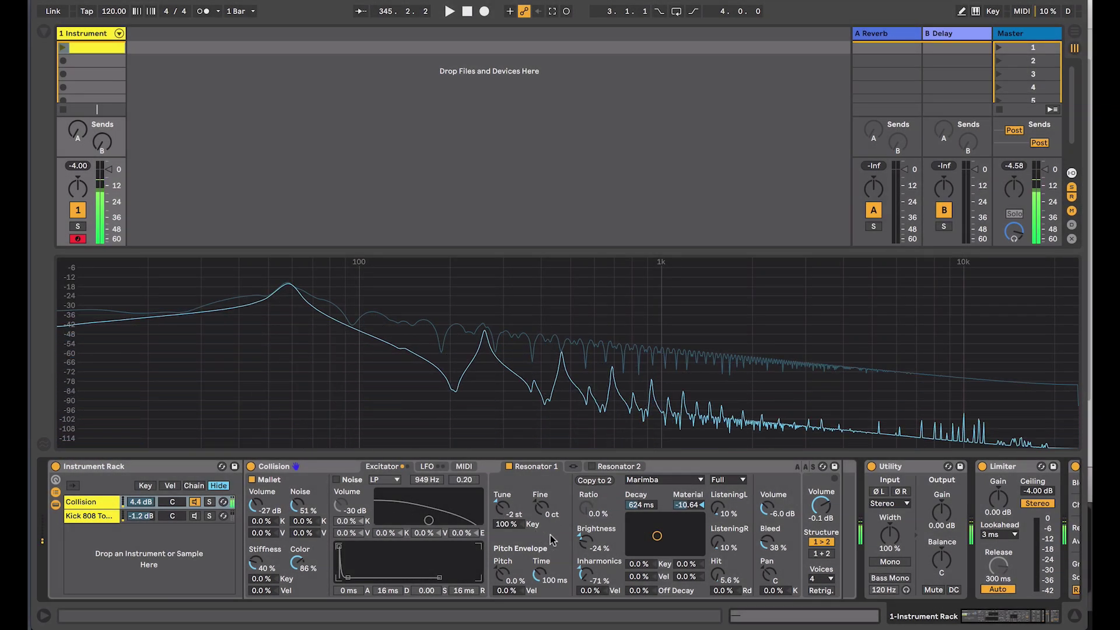
mouse_move(640, 505)
left_mouse_down()
mouse_move(641, 517)
mouse_move(642, 496)
left_mouse_up()
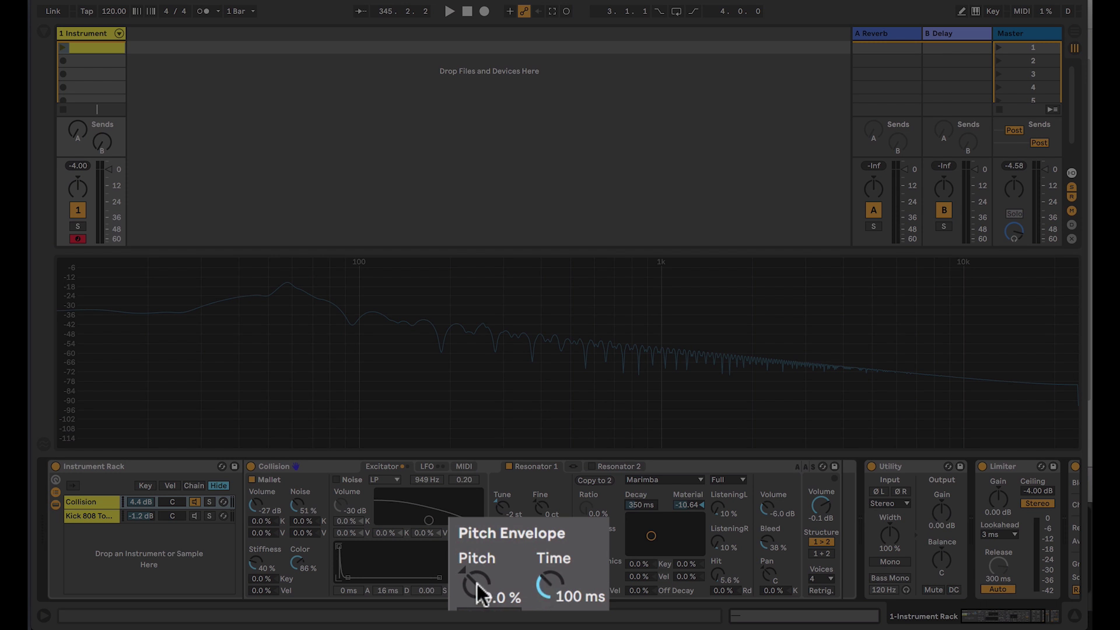
left_click_drag(478, 582, 475, 591)
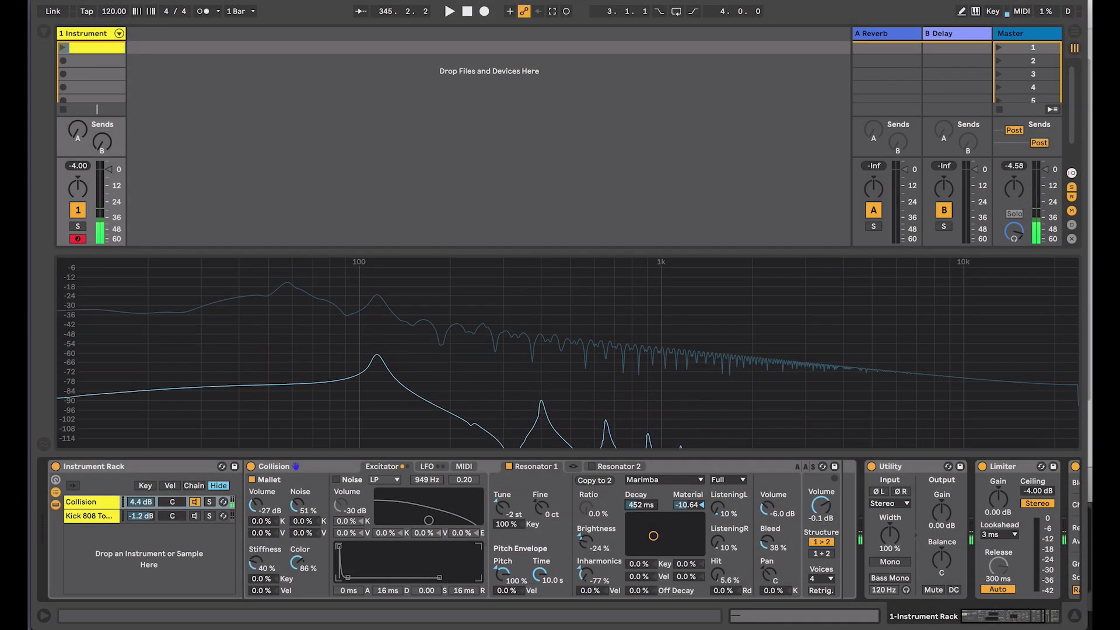
left_click_drag(635, 507, 635, 455)
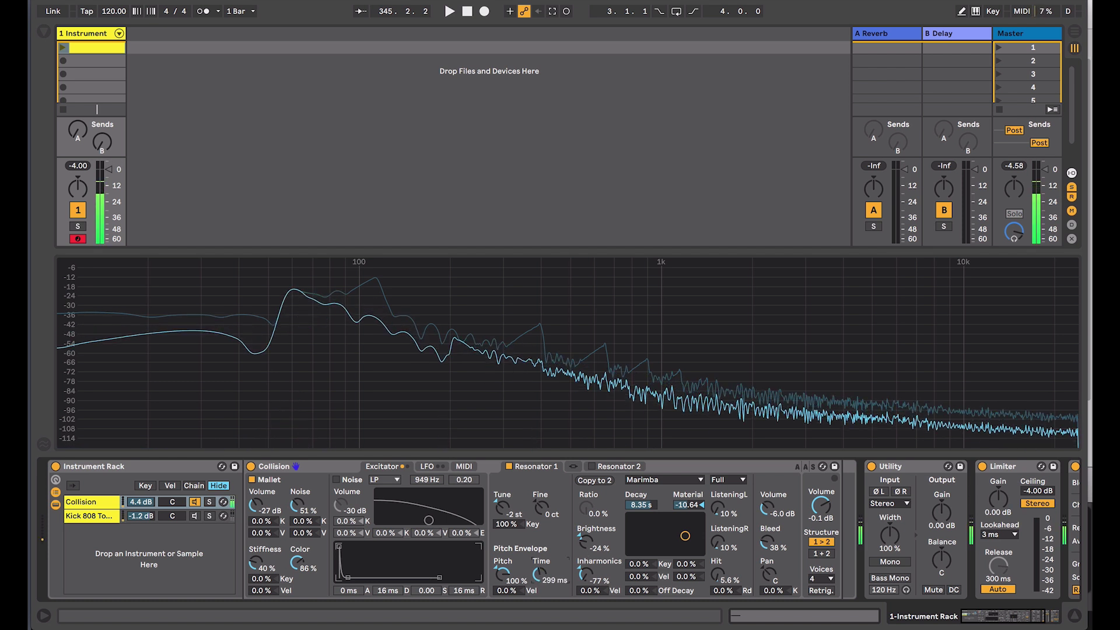
left_click_drag(539, 574, 539, 578)
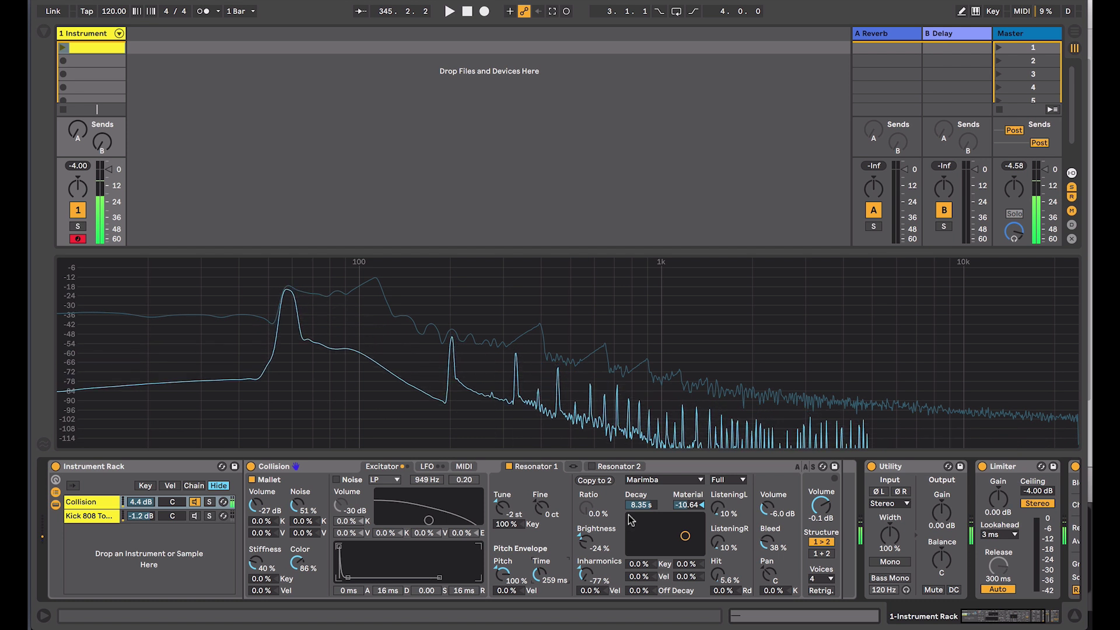
left_click_drag(639, 507, 639, 535)
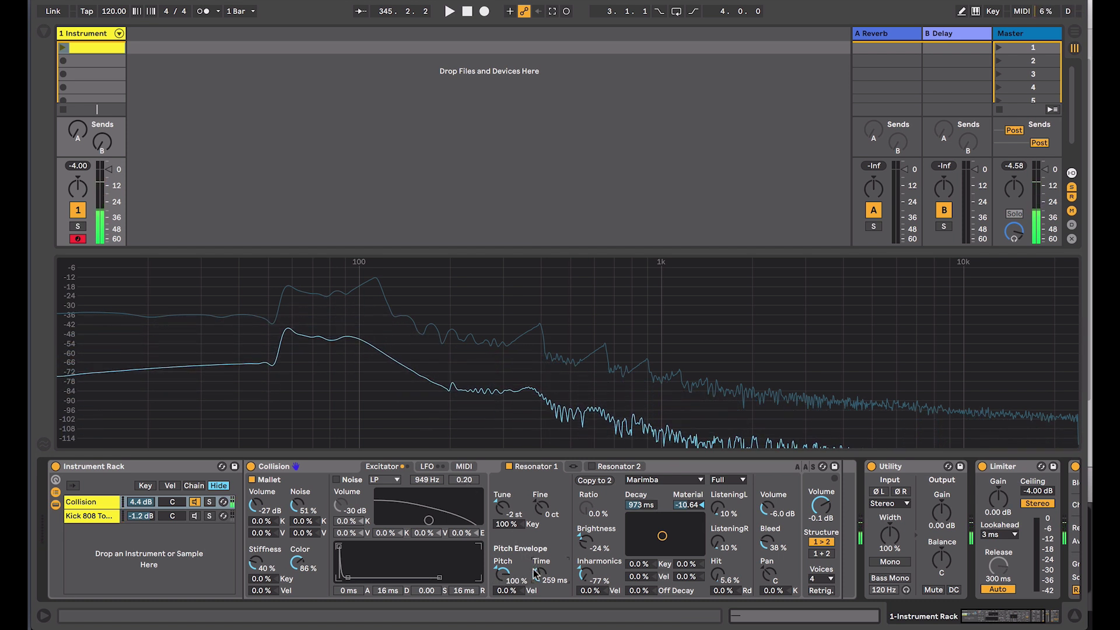
left_click_drag(534, 575, 502, 586)
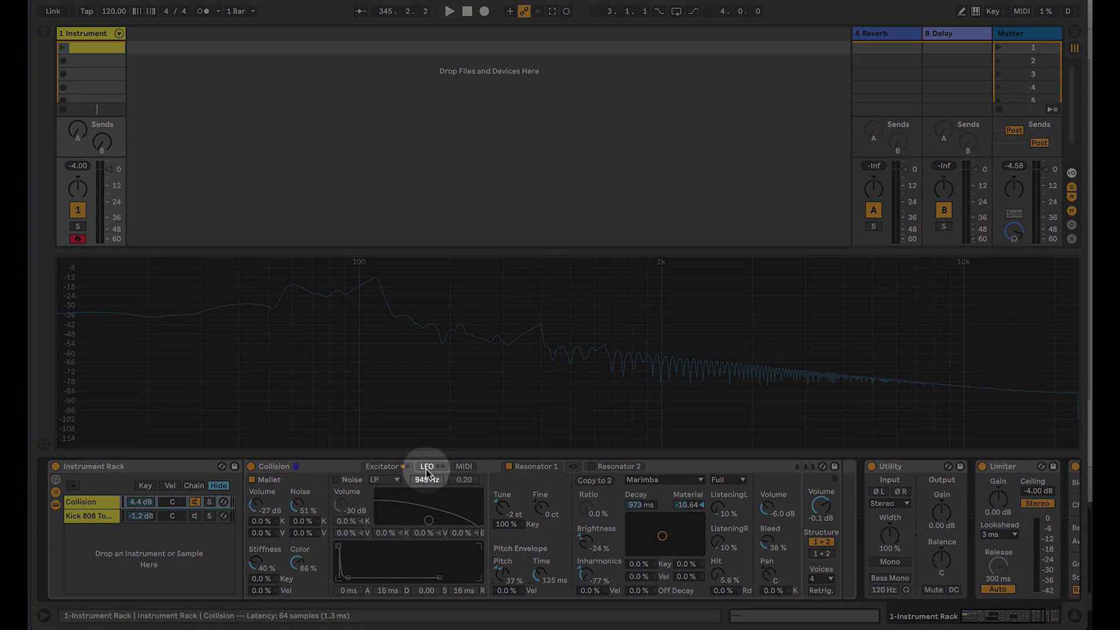
Enable Collision's LFO 2 with a descending sawtooth waveform and route its first destination to Res 1 Pitch
left_click(427, 467)
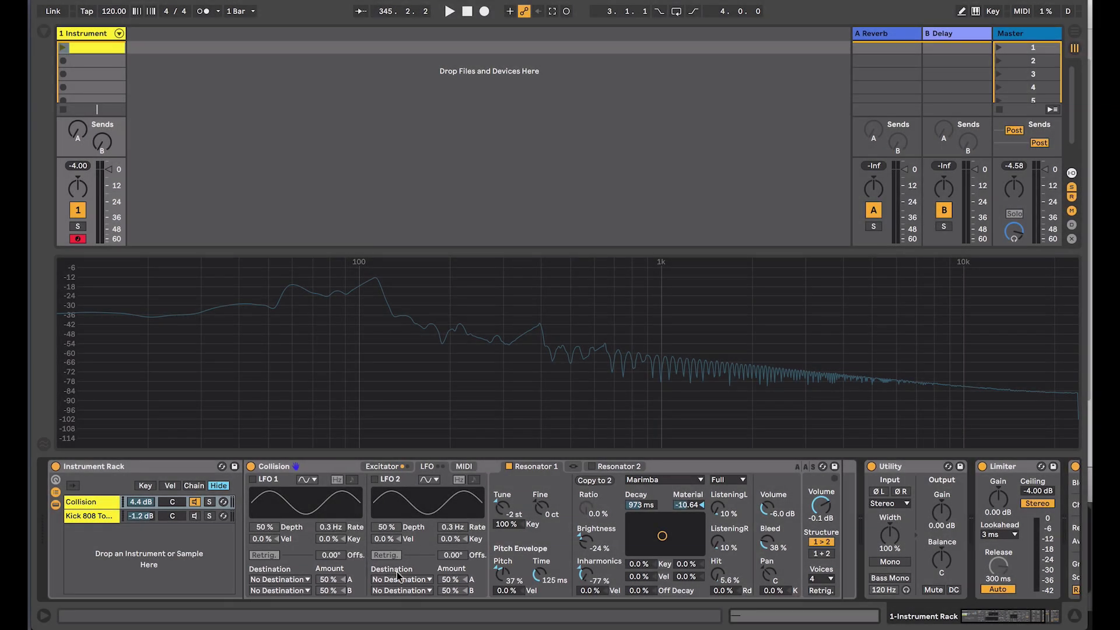
left_click(395, 579)
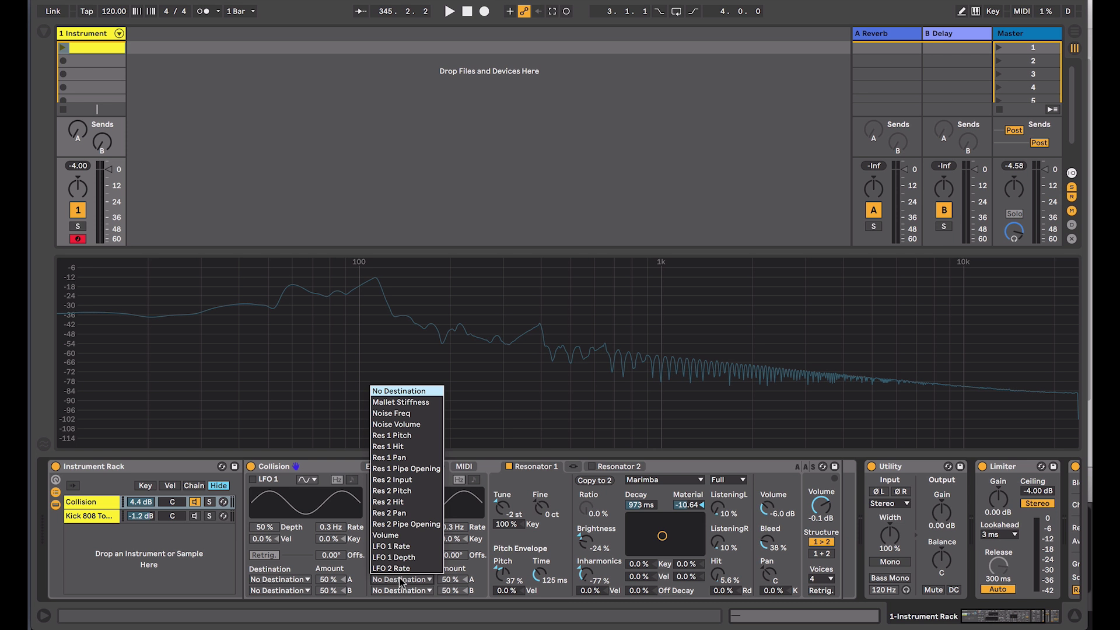
left_click(403, 435)
left_click(375, 479)
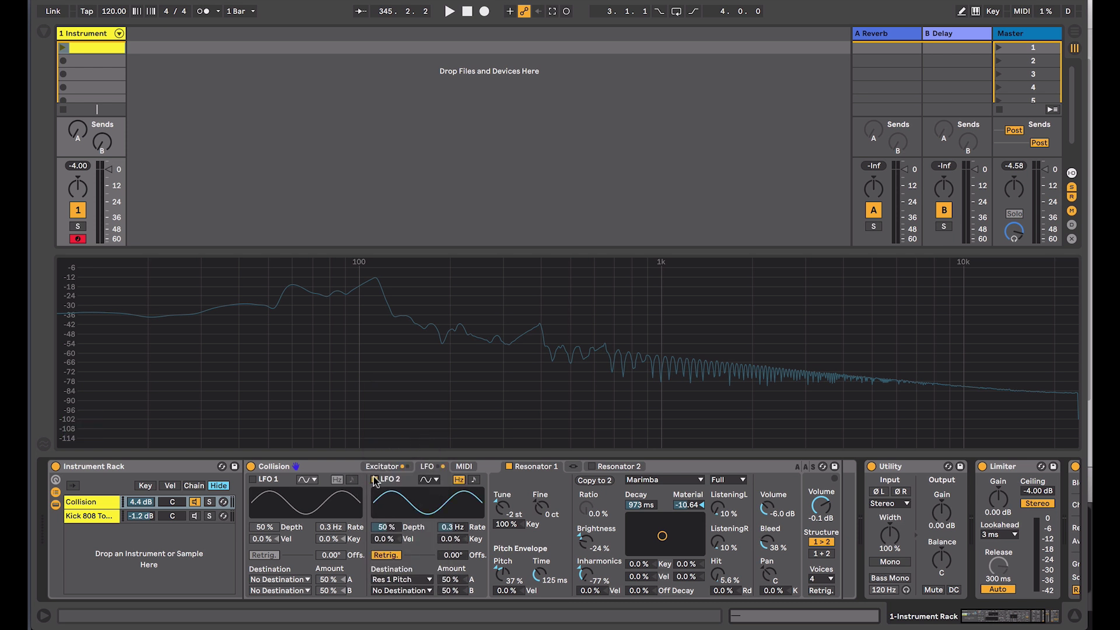
left_click(430, 479)
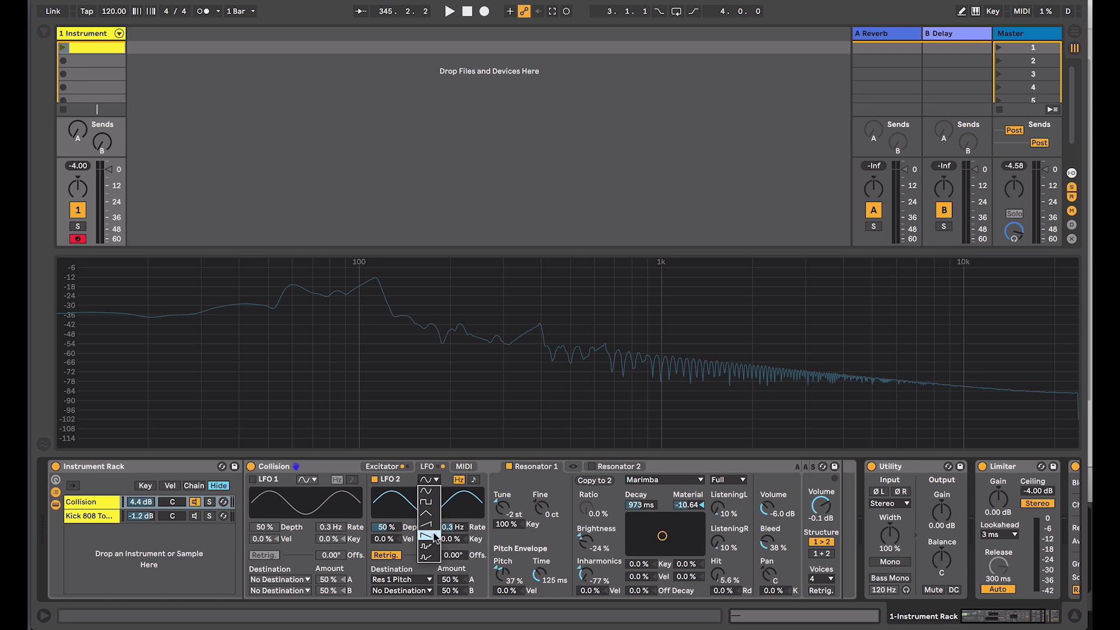
left_click(434, 537)
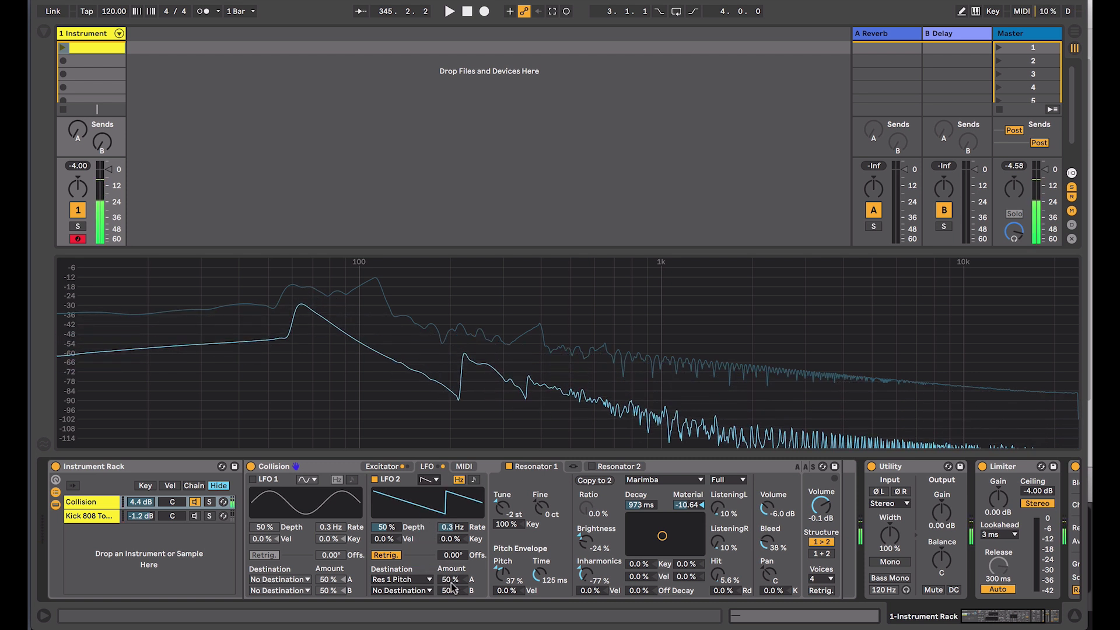
Set LFO 2 to 100% Depth, 1.5 Hz Rate and 94% Amount A, and reset the Pitch Envelope's Pitch to 0%
left_click_drag(451, 582, 452, 560)
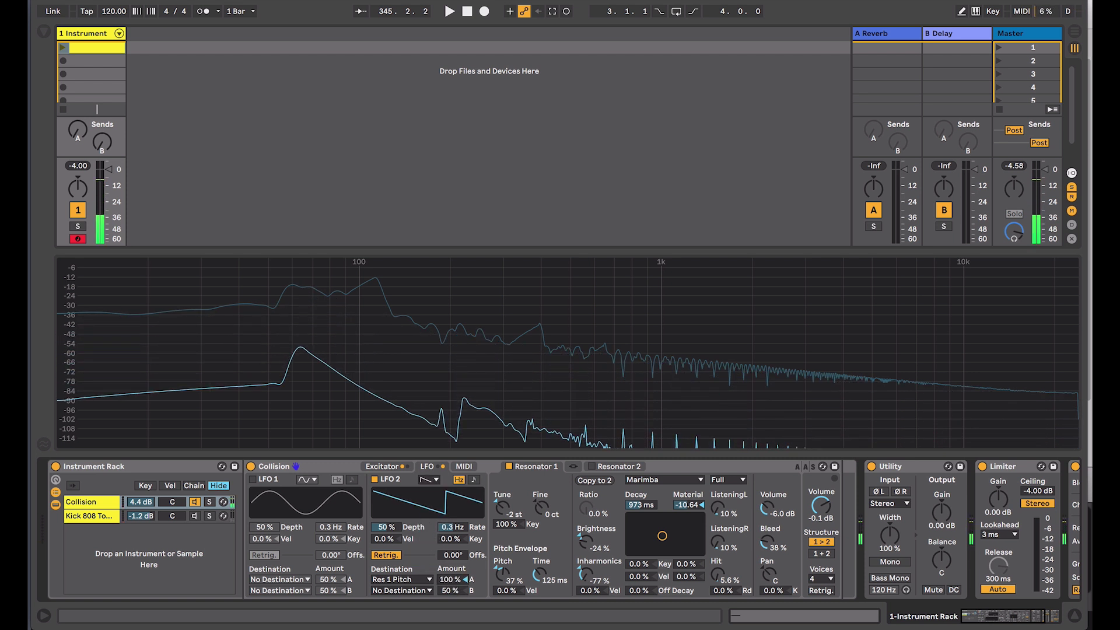
left_click(503, 577)
type("0")
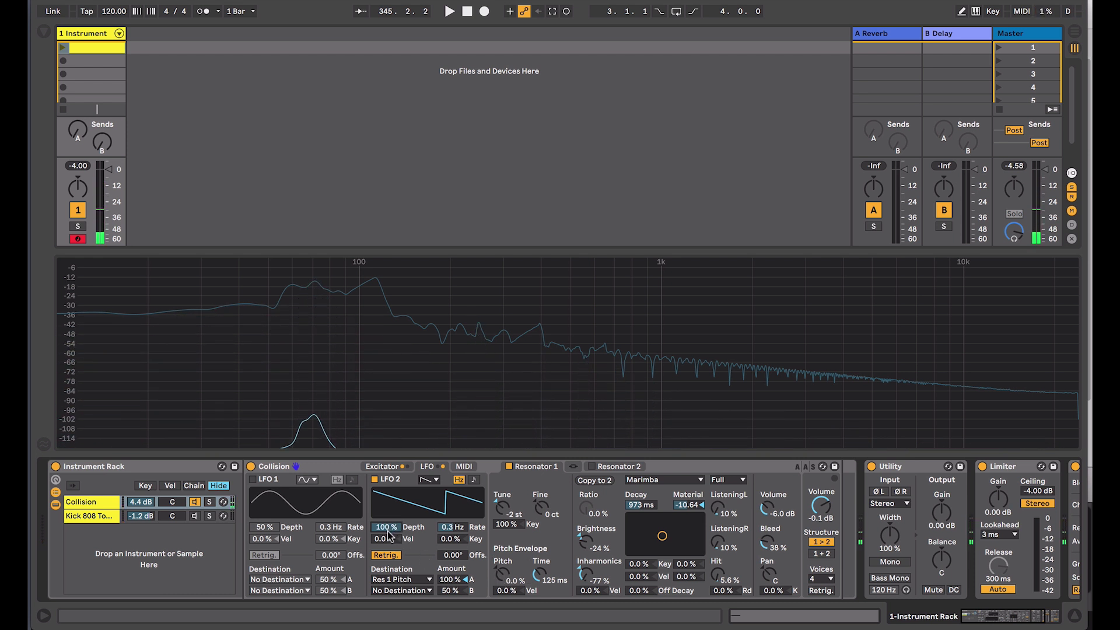
left_click_drag(389, 532, 389, 535)
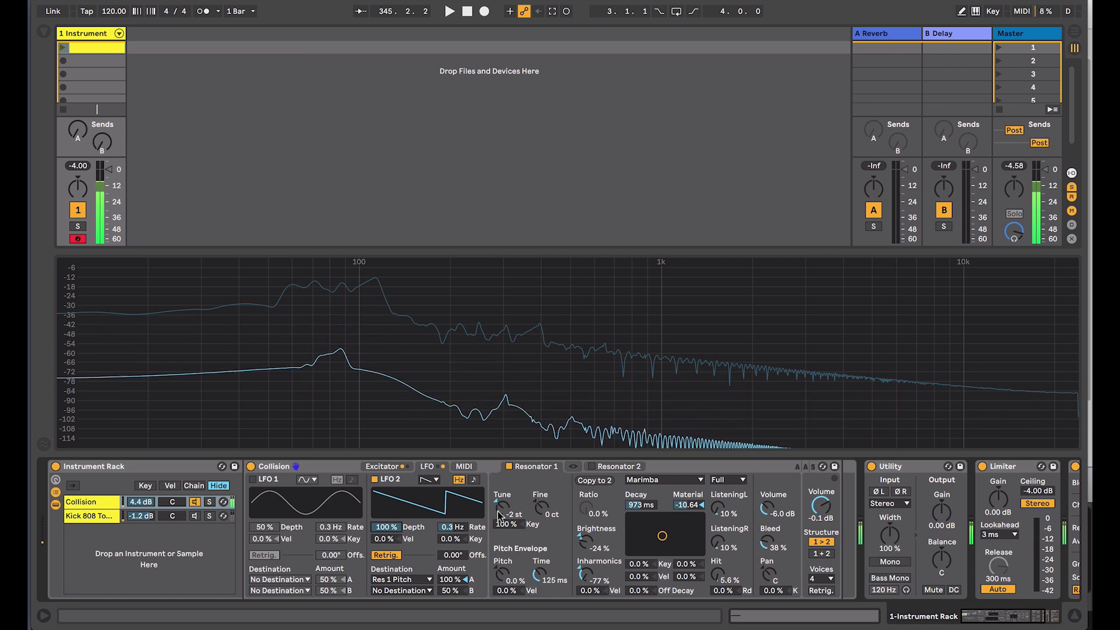
left_click(463, 580)
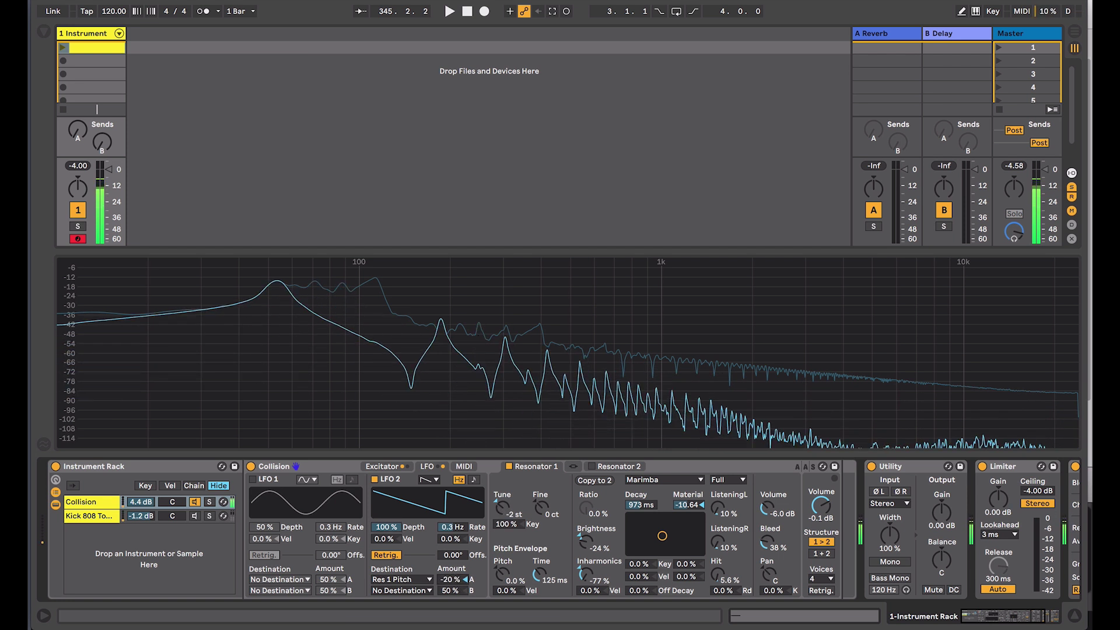
left_click_drag(450, 579, 450, 574)
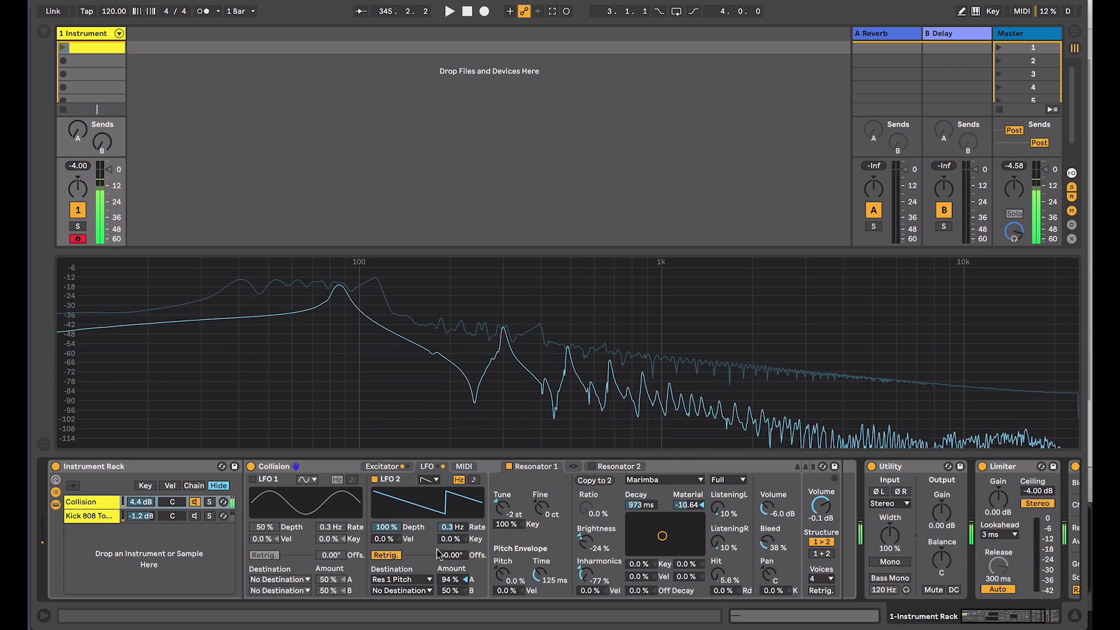
mouse_move(450, 529)
left_mouse_down()
mouse_move(451, 499)
mouse_move(457, 527)
left_mouse_up()
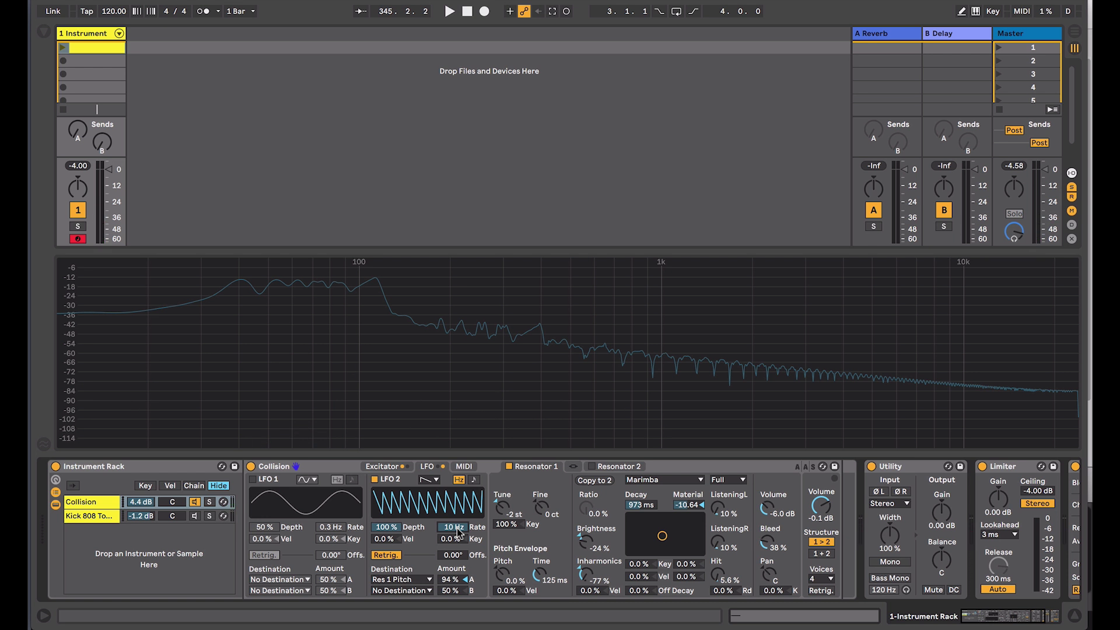
mouse_move(457, 527)
left_mouse_down()
mouse_move(457, 551)
mouse_move(457, 528)
left_mouse_up()
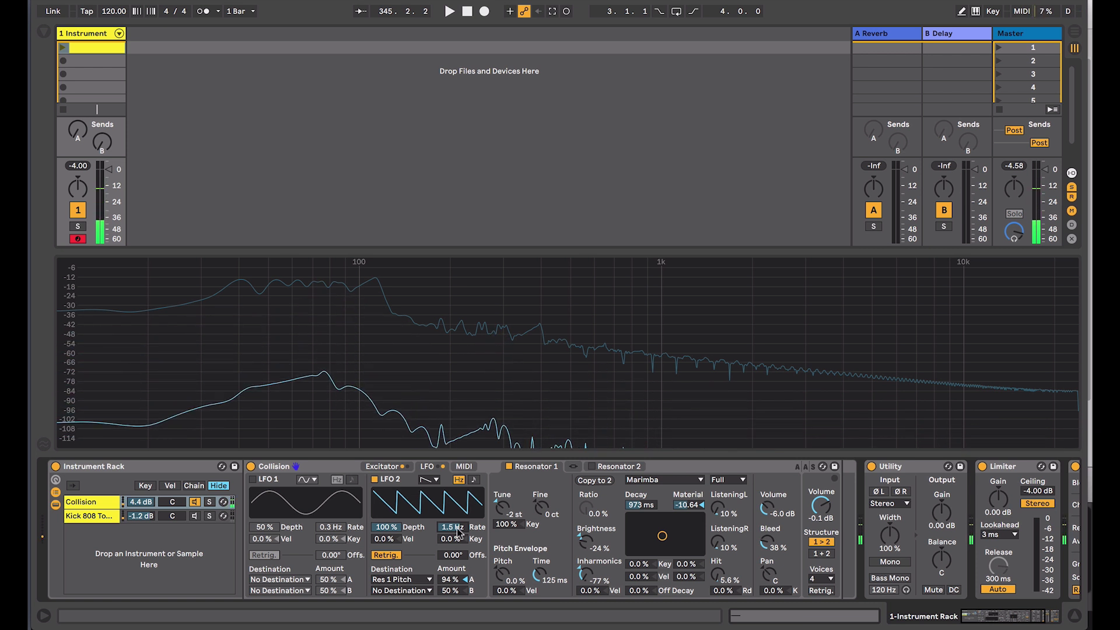
Shorten Resonator 1's Decay to 753 ms, compare the Pipe and Tube resonator types, and keep Tube
left_click_drag(632, 503, 632, 505)
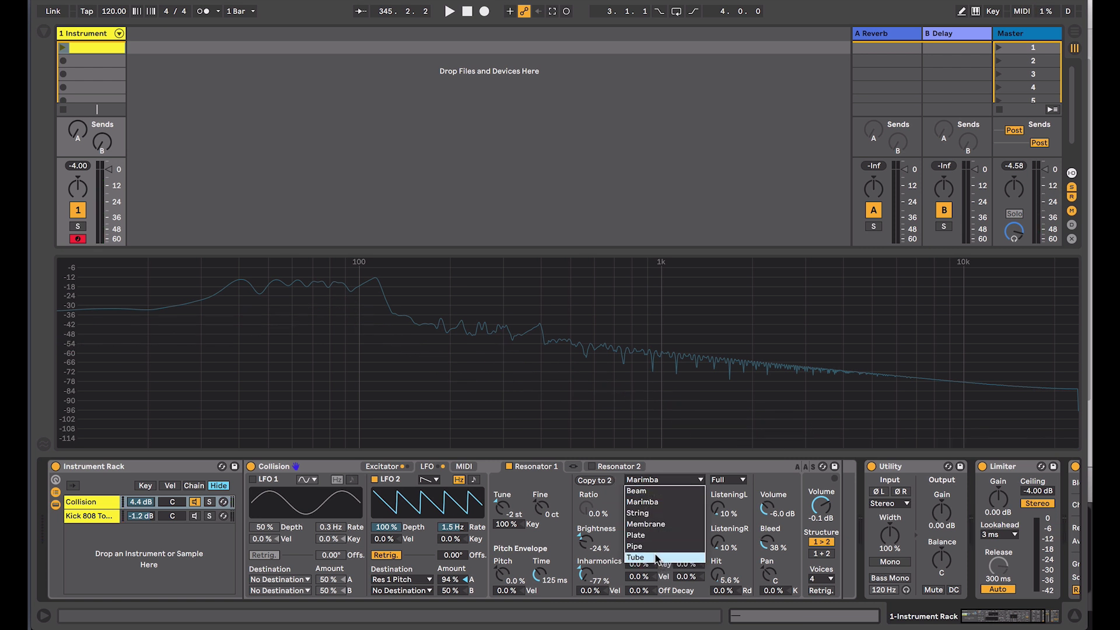
left_click(636, 546)
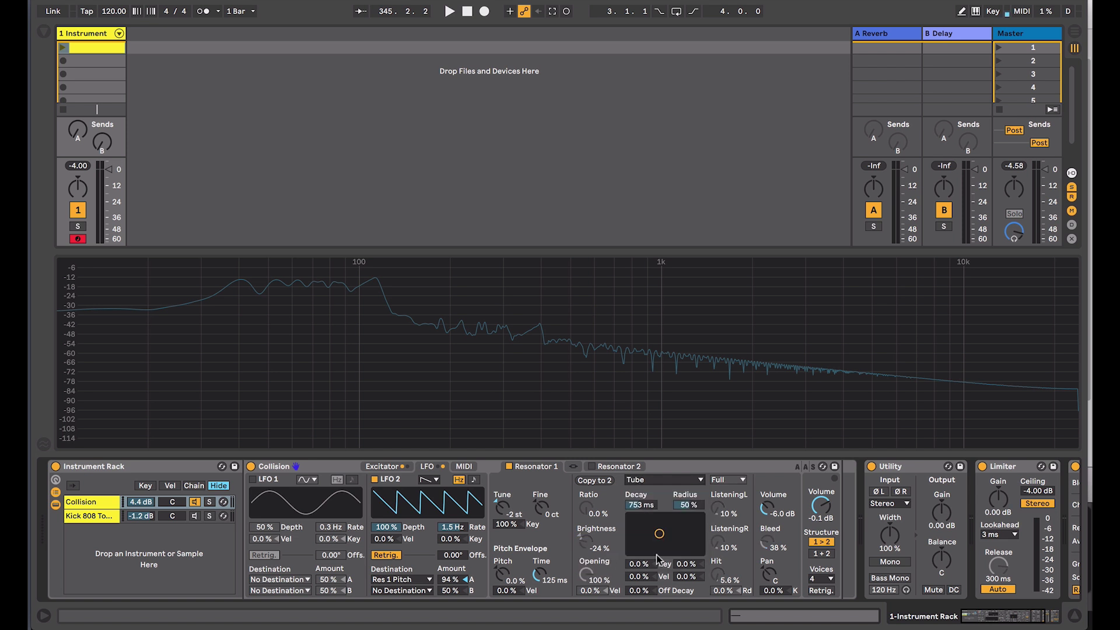
left_click(647, 479)
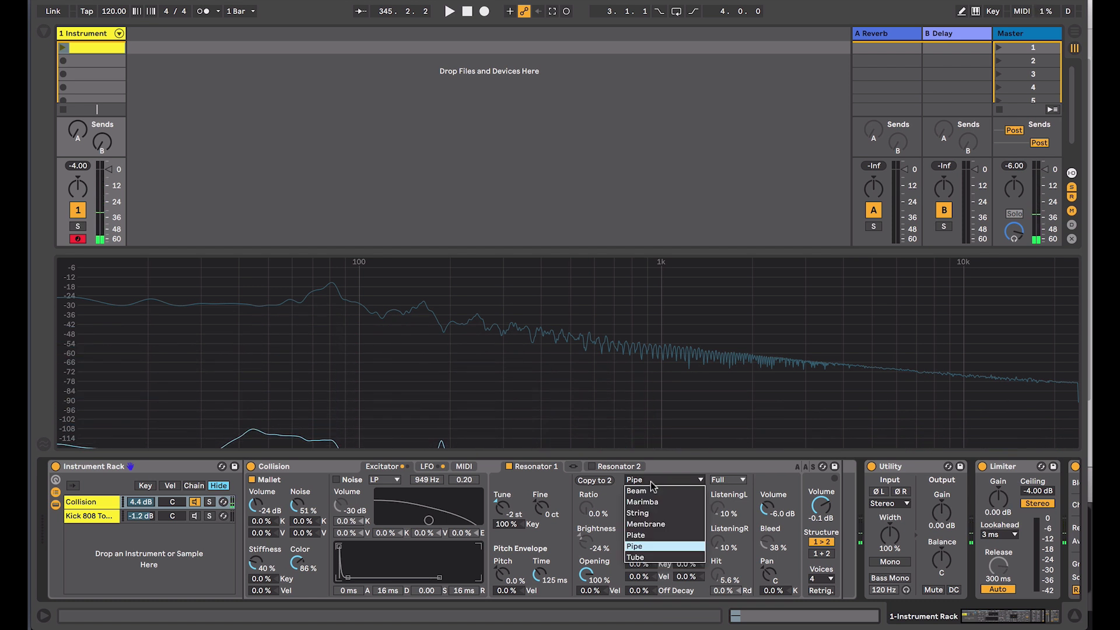
left_click(649, 556)
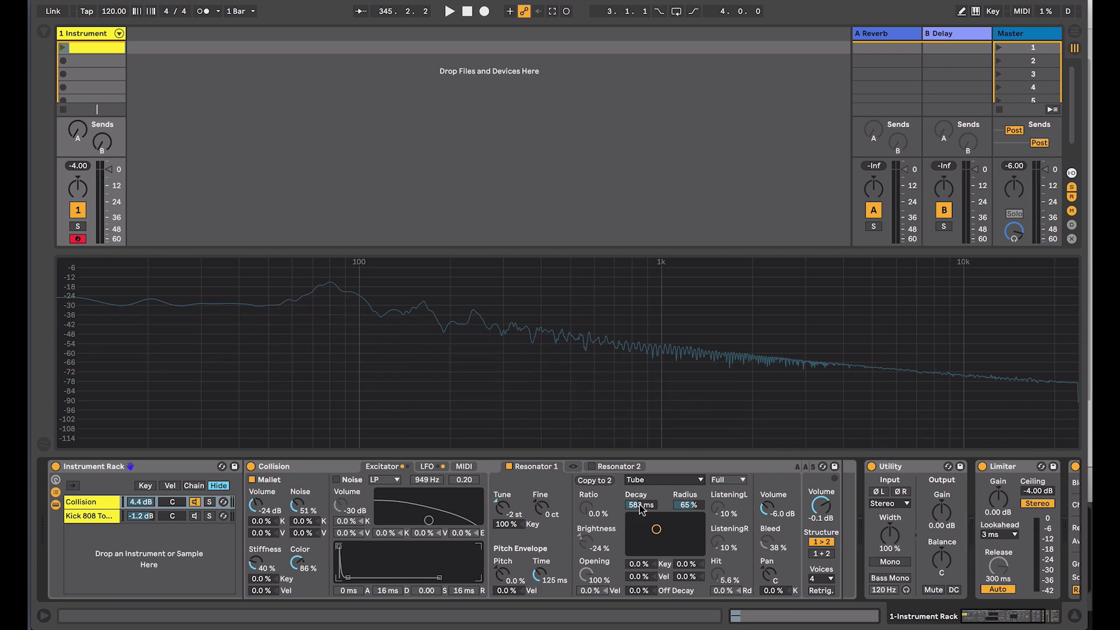
Set the Tube resonator's Decay to 2.57 s and Radius to 17%, and turn off LFO 2
left_click_drag(656, 529, 665, 529)
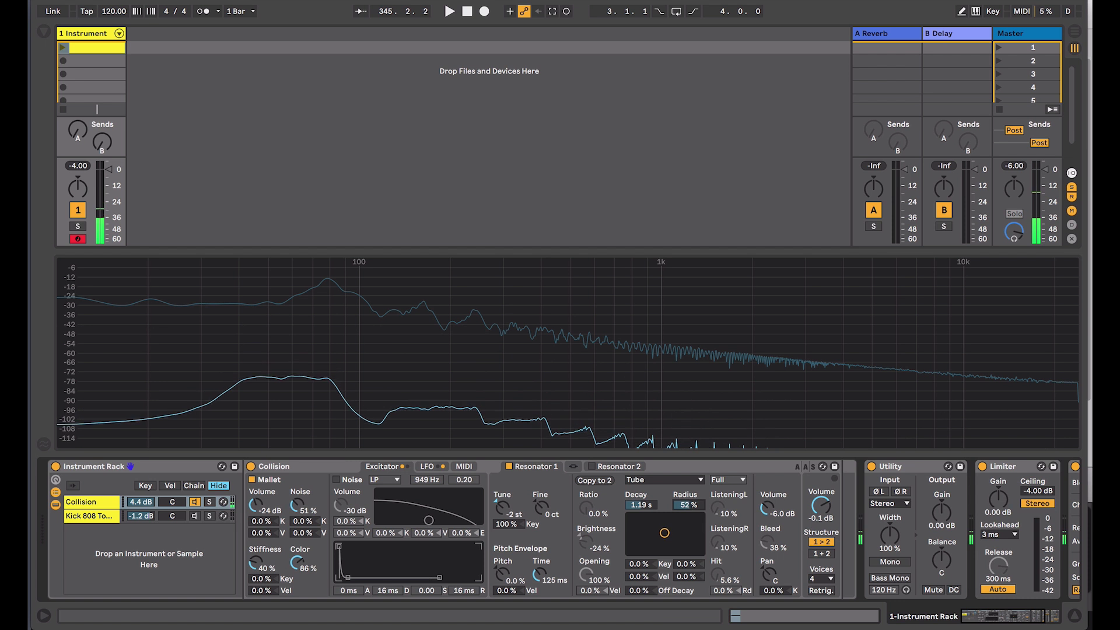
left_click_drag(665, 530, 663, 542)
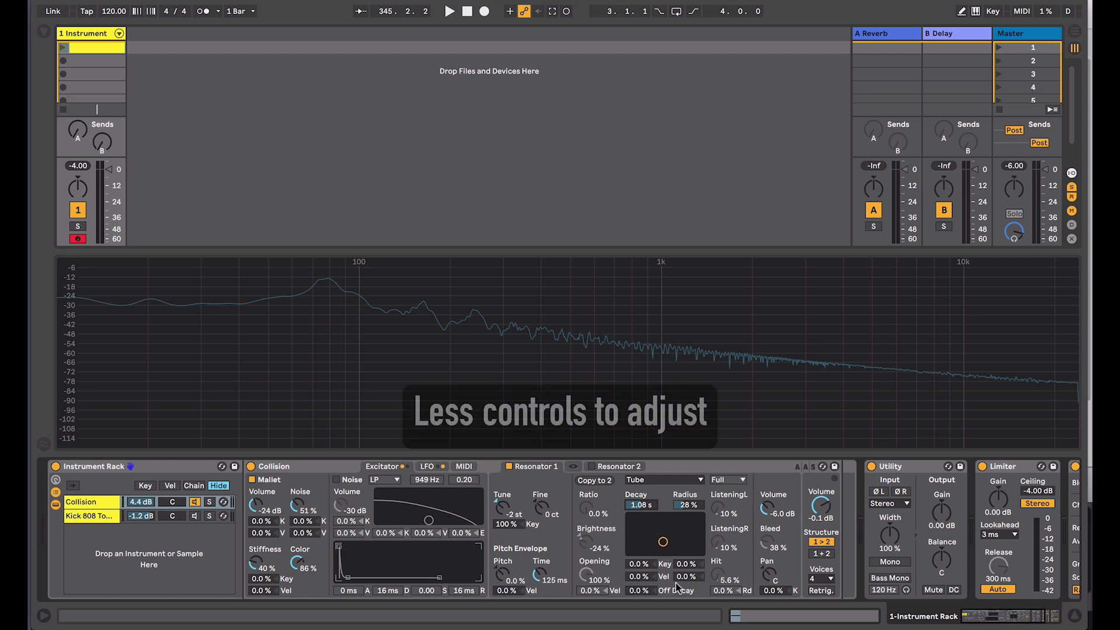
left_click_drag(663, 542, 670, 546)
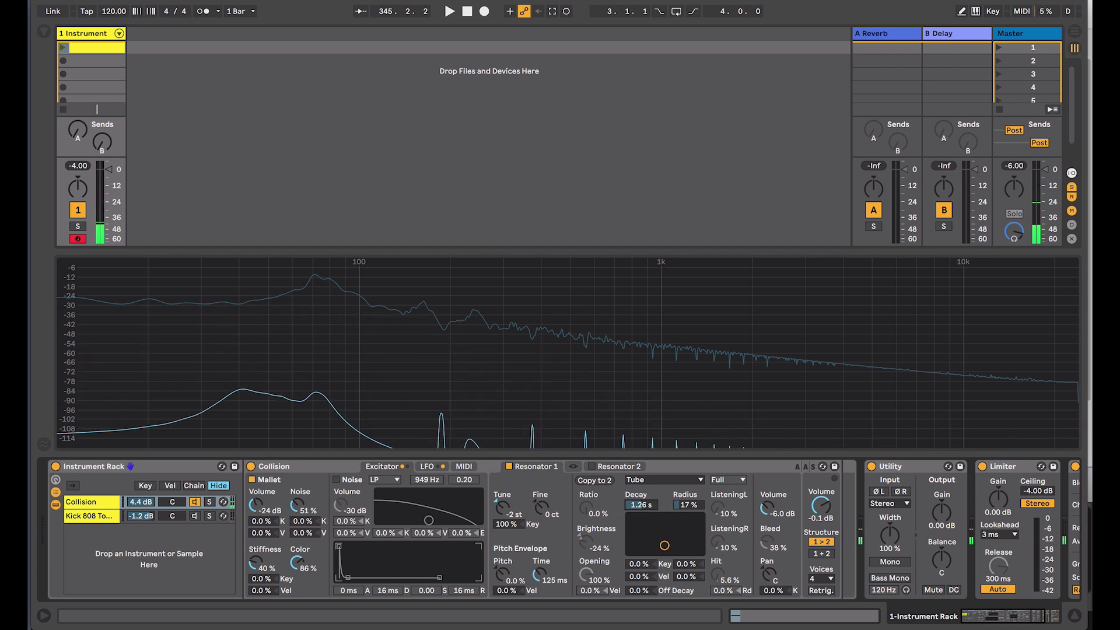
left_click_drag(636, 505, 636, 502)
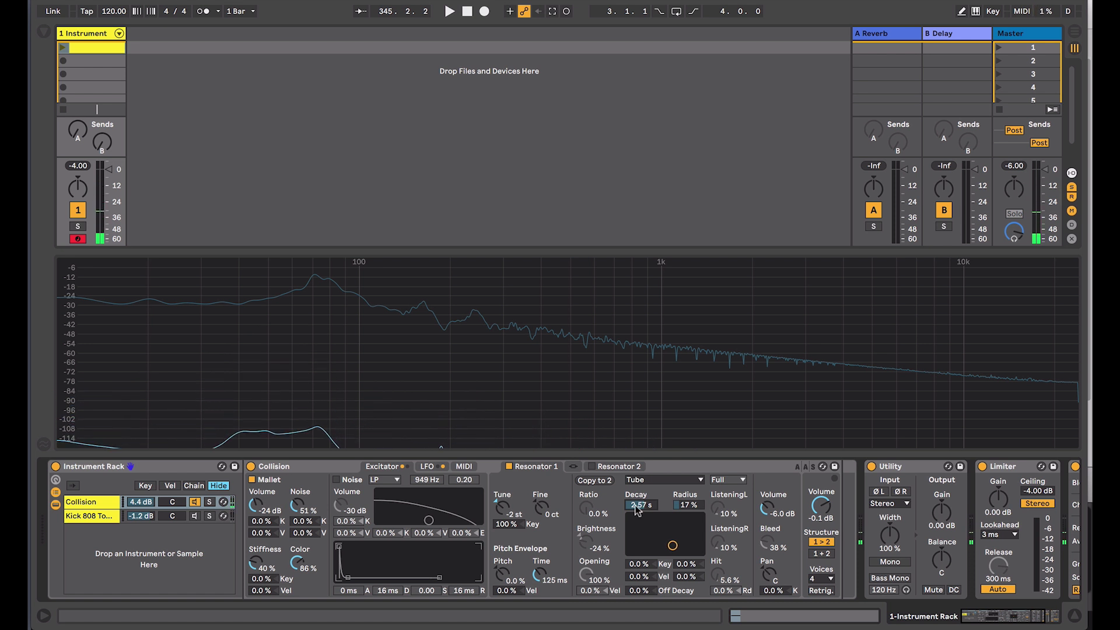
left_click(437, 467)
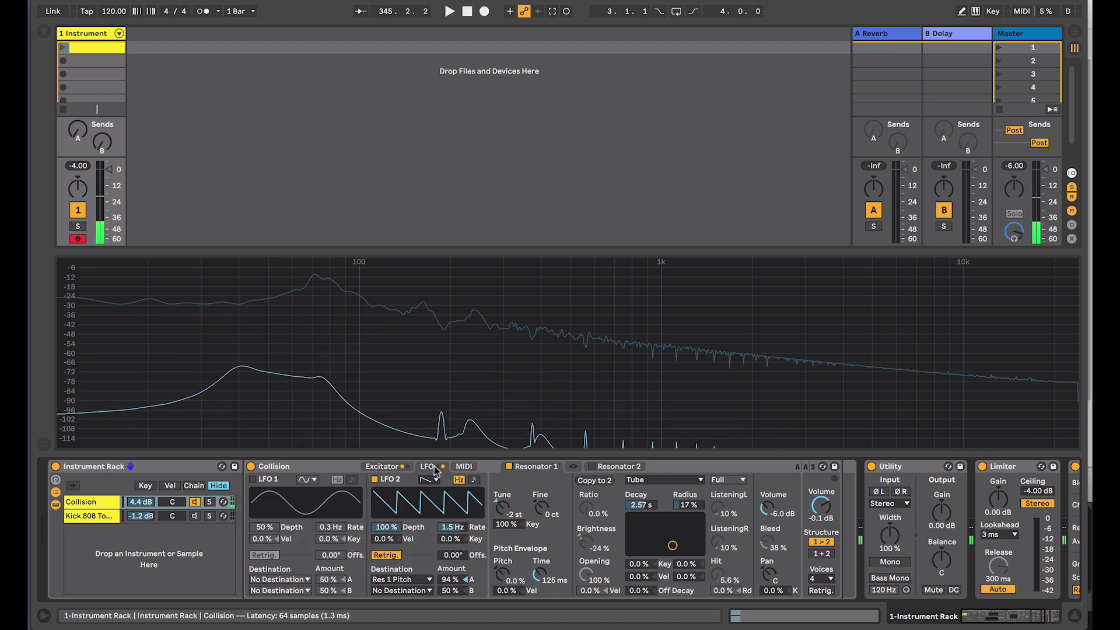
left_click(375, 478)
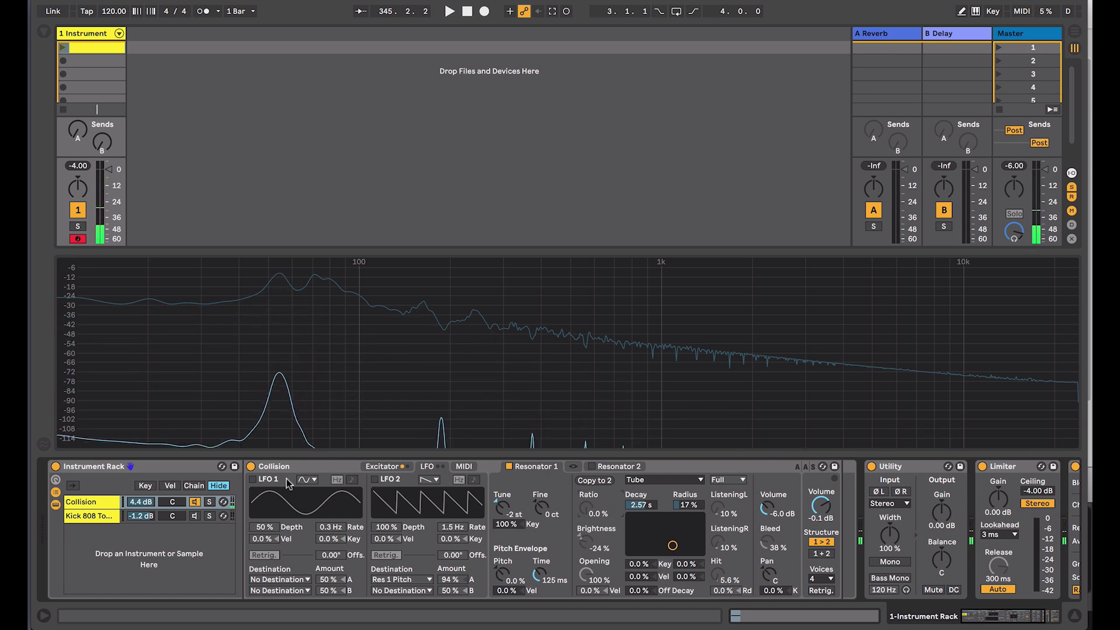
Enable the Noise exciter in Collision's Excitator section and set its low-pass filter to 4.9 kHz with a resonance of 2.26
left_click(404, 468)
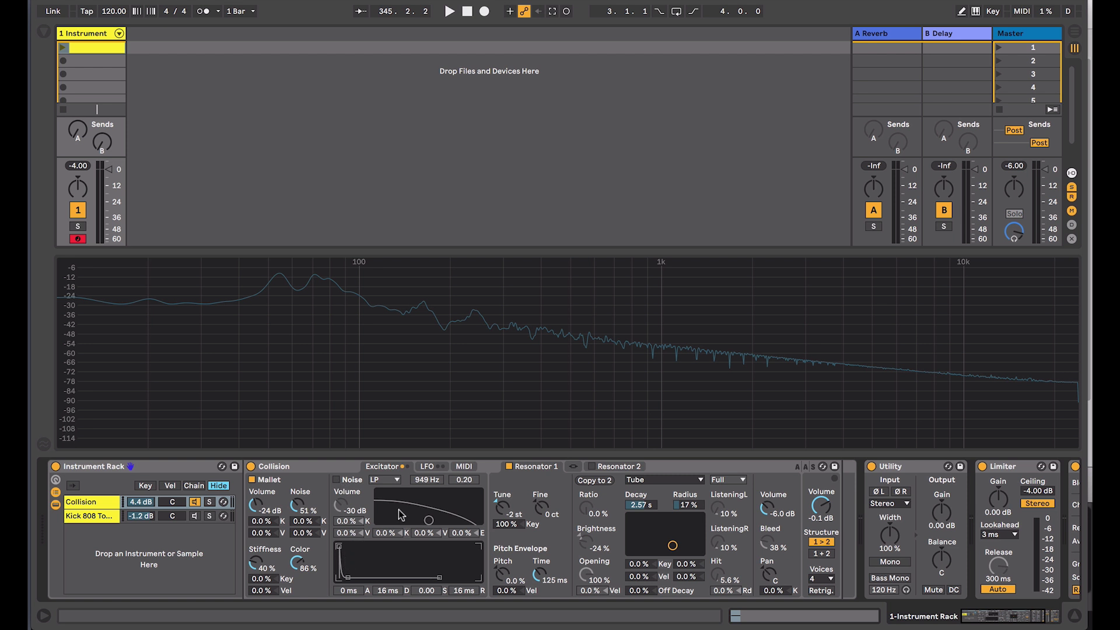
left_click(336, 480)
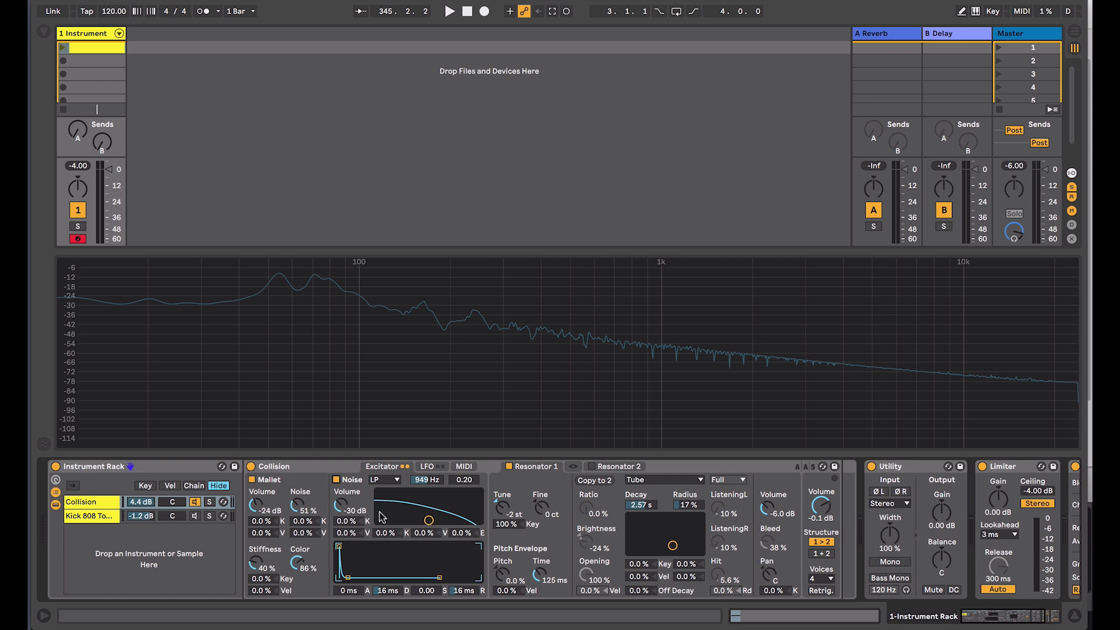
left_click_drag(428, 521, 457, 495)
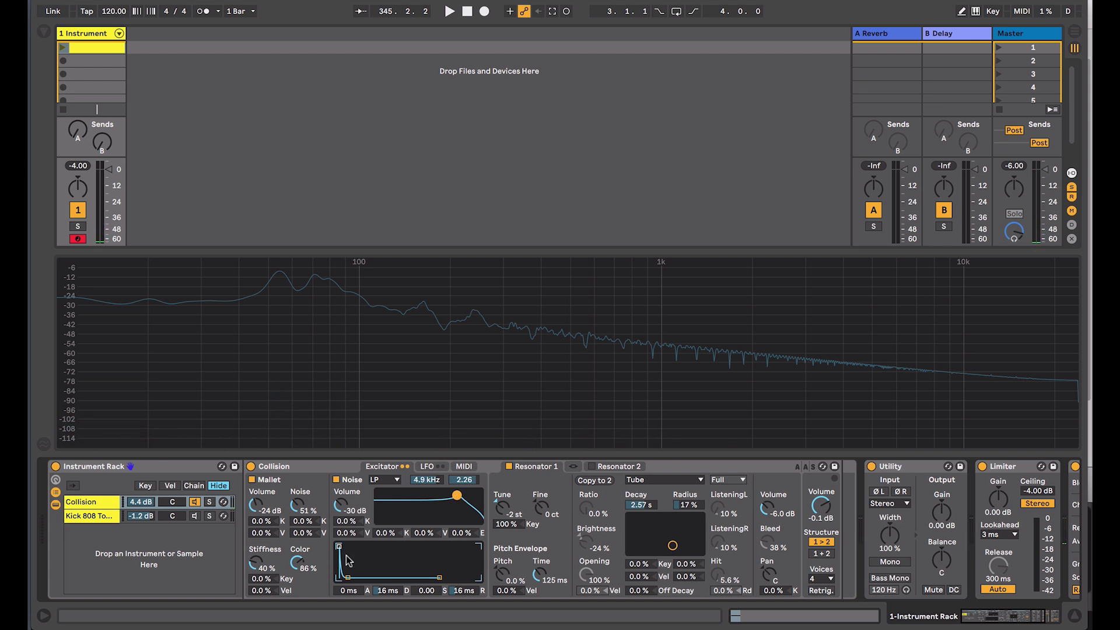
Set the Noise exciter's envelope decay to 47 ms and its Volume to -38 dB
left_click(348, 577)
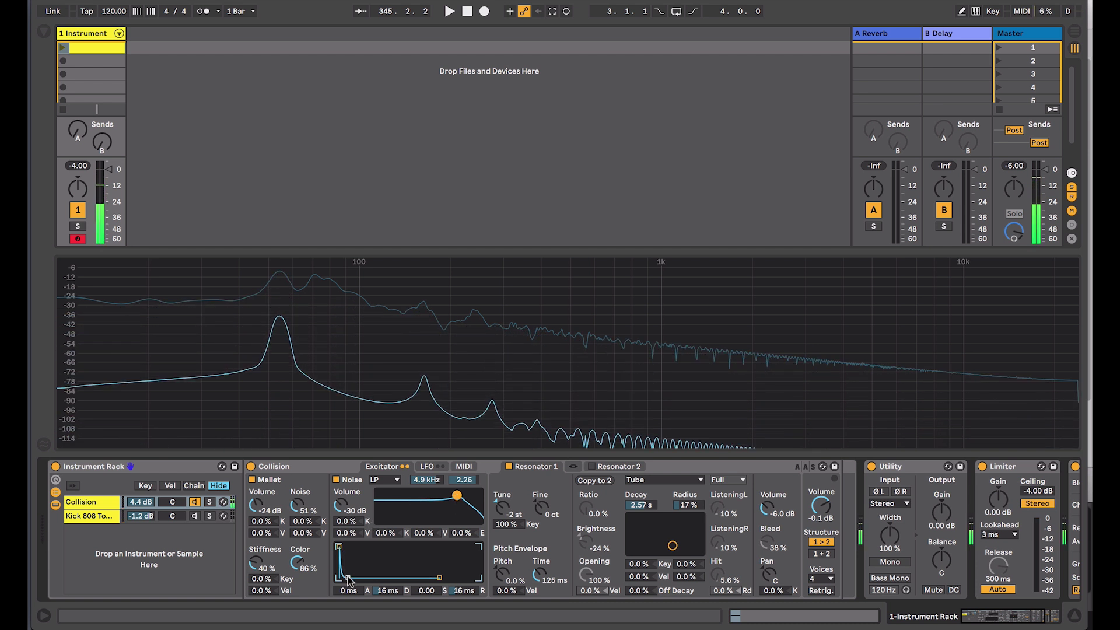
left_click_drag(348, 578, 368, 577)
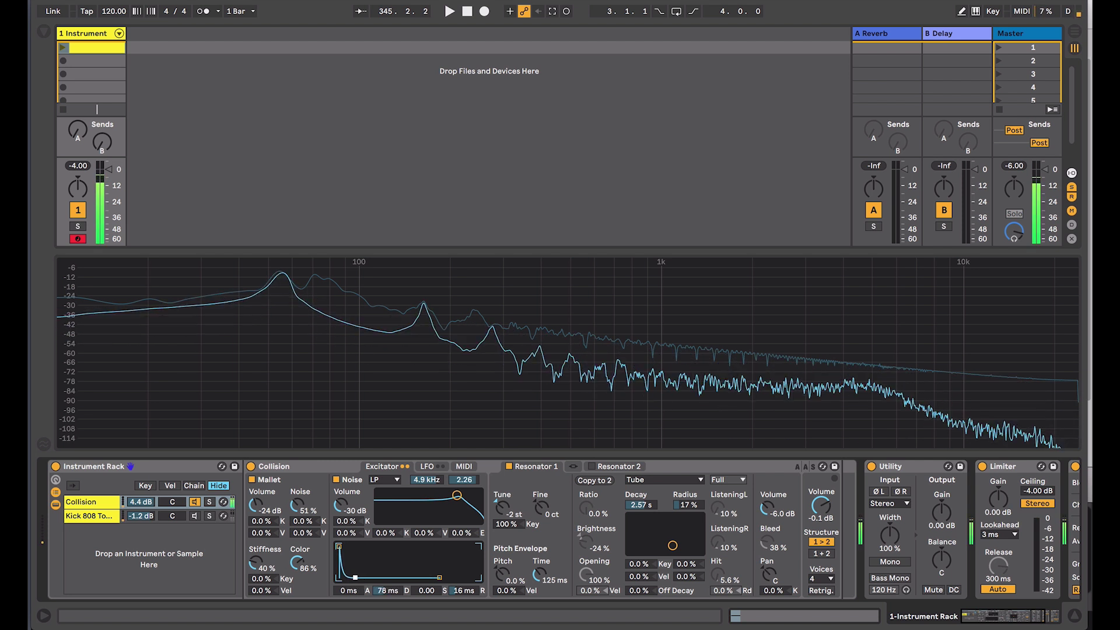
left_click_drag(368, 577, 350, 577)
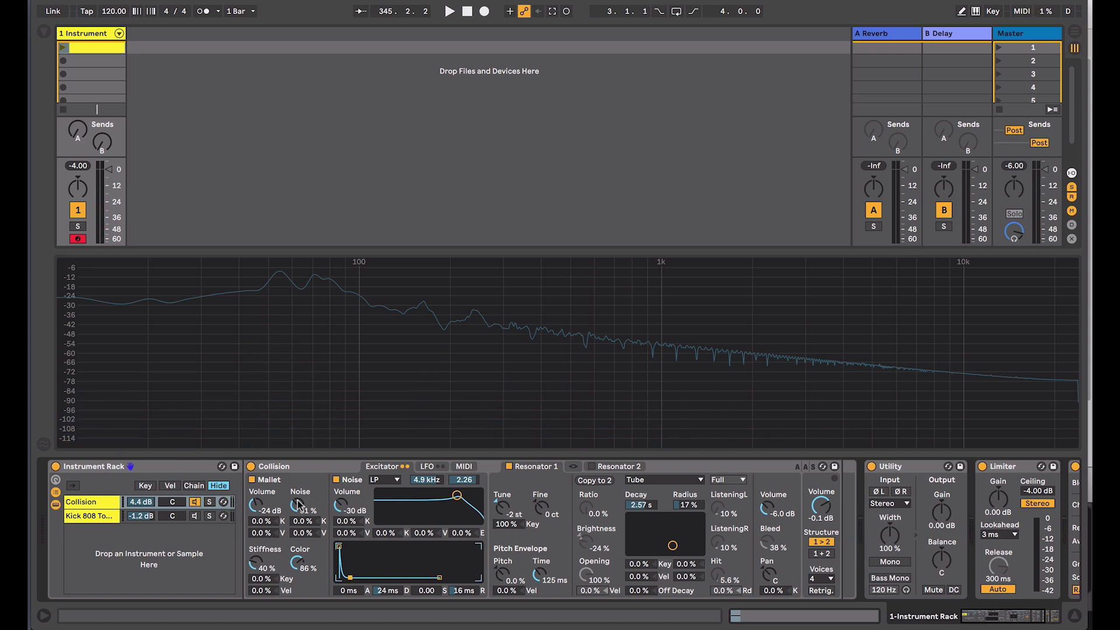
mouse_move(353, 577)
left_mouse_down()
mouse_move(365, 547)
mouse_move(383, 546)
mouse_move(339, 547)
mouse_move(353, 577)
left_mouse_up()
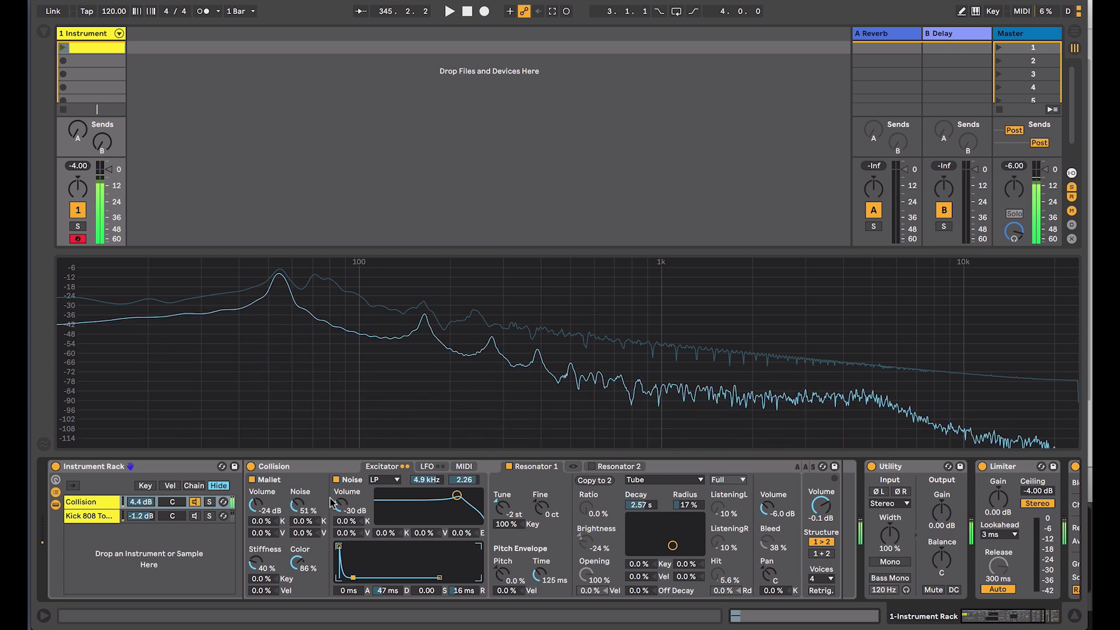
left_click_drag(340, 505, 340, 512)
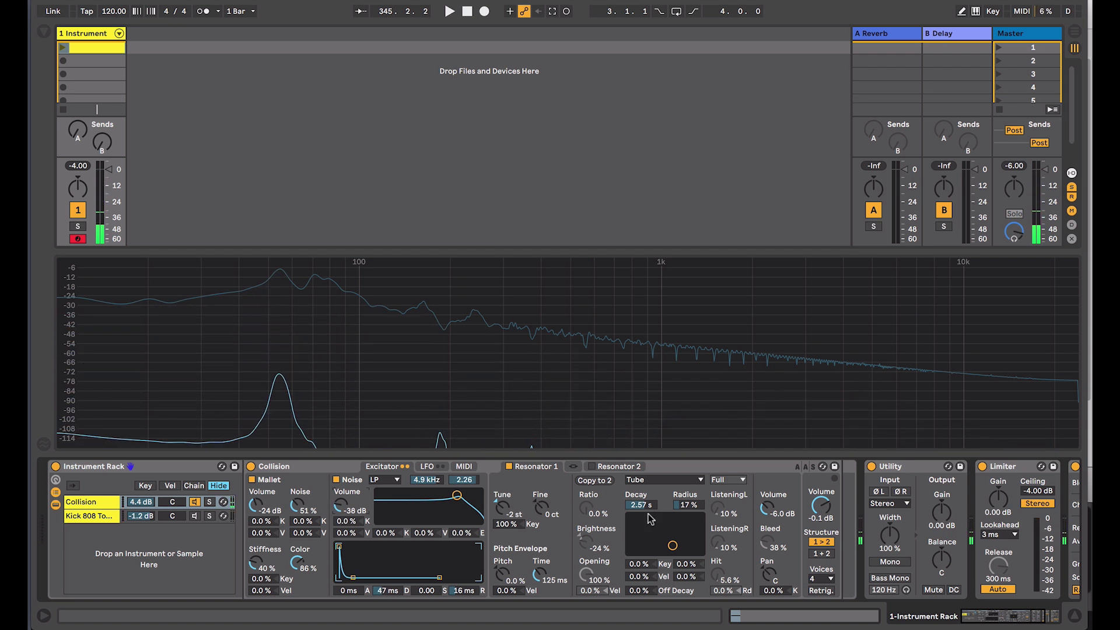
Shorten the Tube resonator's Decay to 415 ms and set its Radius to 28%
left_click_drag(647, 506, 646, 532)
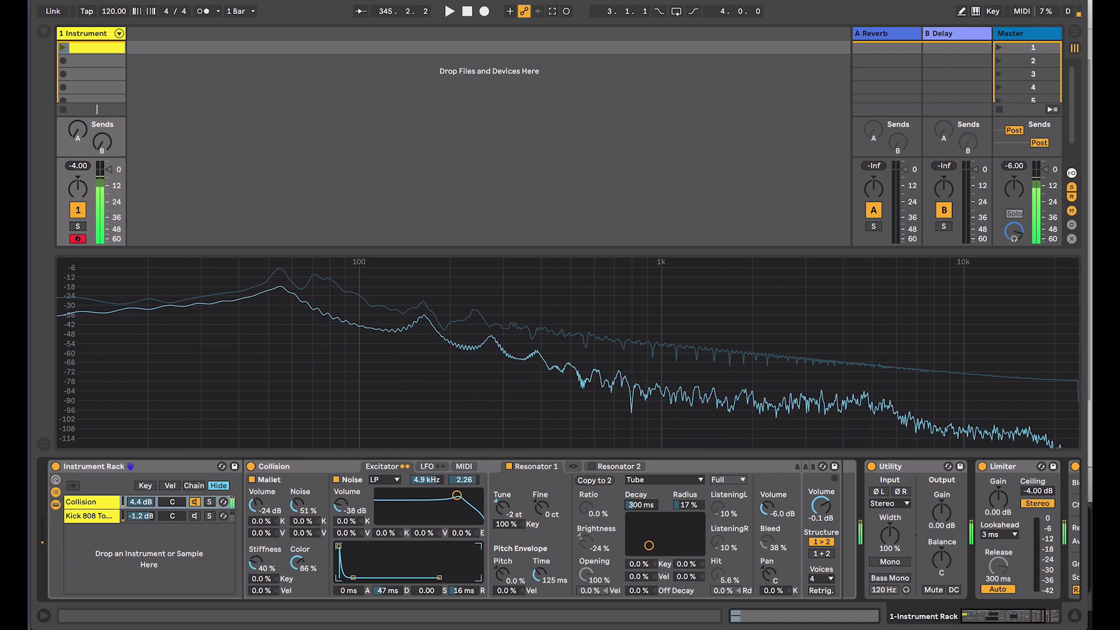
mouse_move(688, 504)
left_mouse_down()
mouse_move(689, 523)
mouse_move(688, 510)
left_mouse_up()
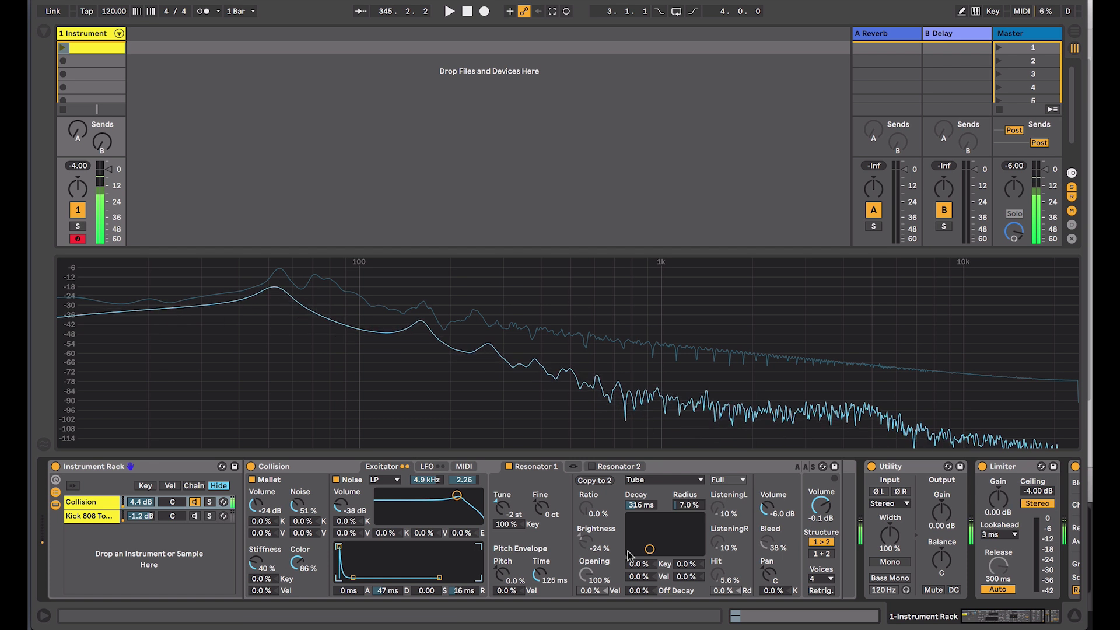
left_click_drag(649, 548, 654, 545)
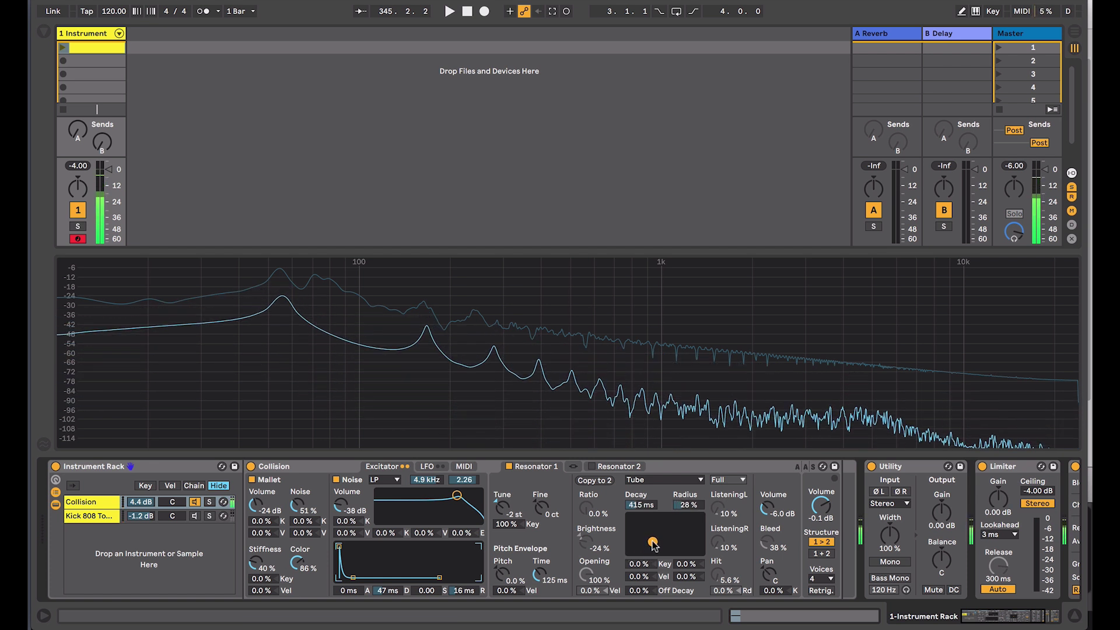